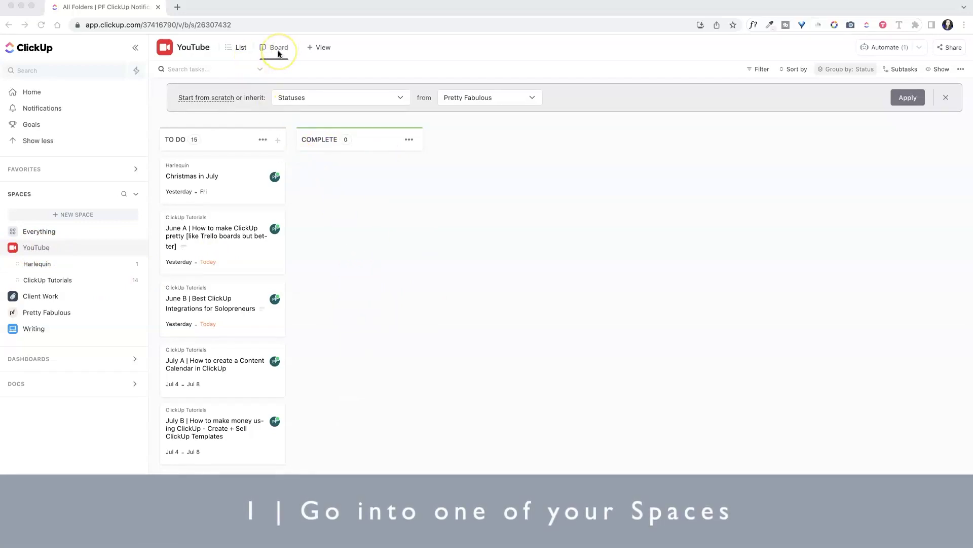
# Add a Gantt view to the YouTube space, then return to the Board view.
pyautogui.click(323, 50)
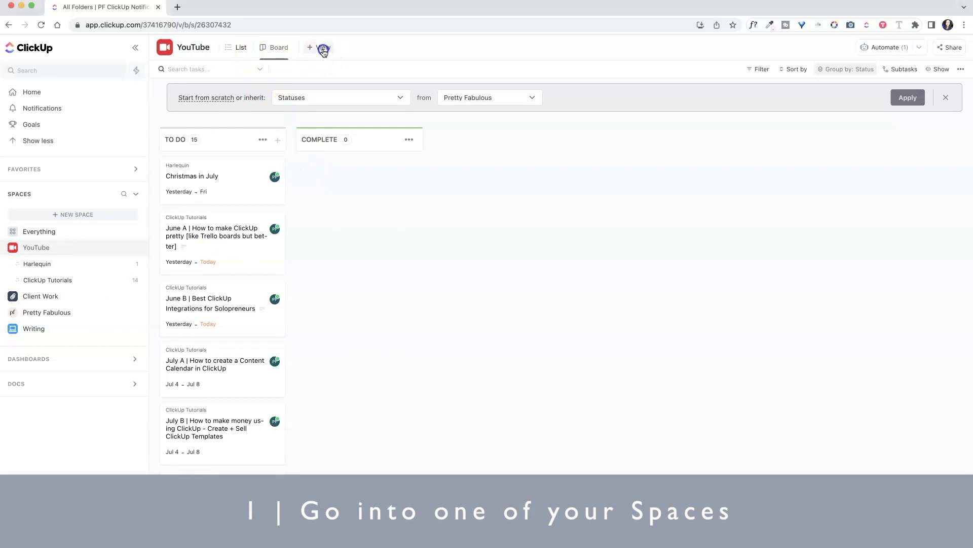
pyautogui.click(322, 51)
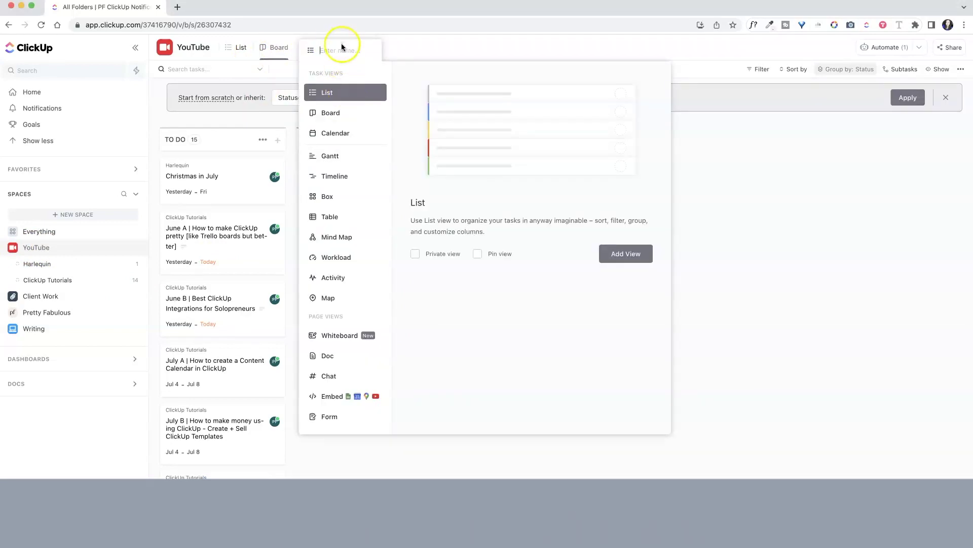
pyautogui.click(335, 113)
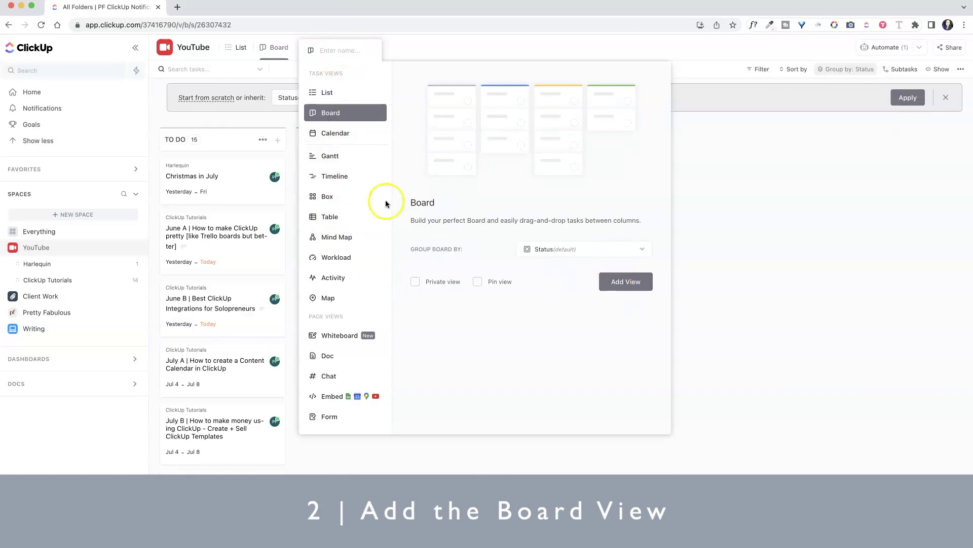
pyautogui.click(335, 156)
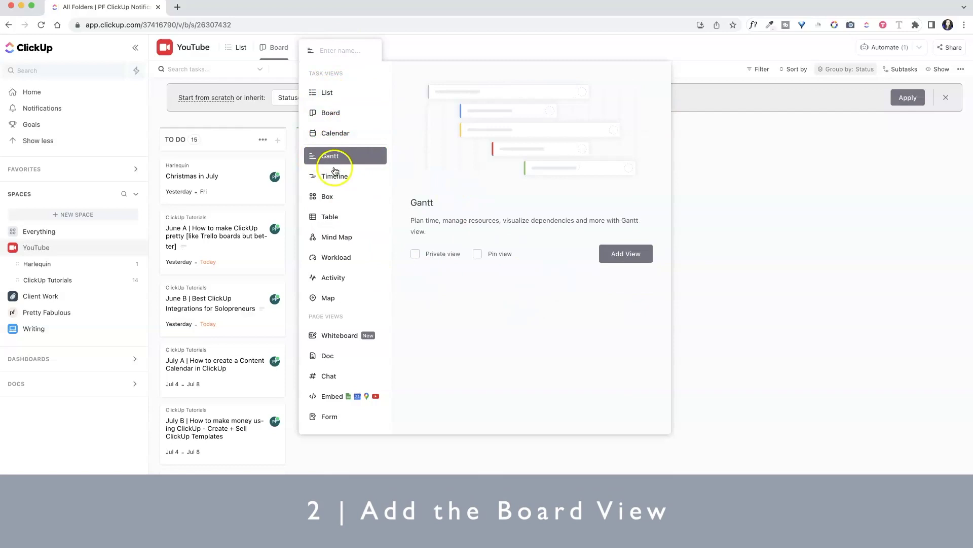
pyautogui.click(626, 253)
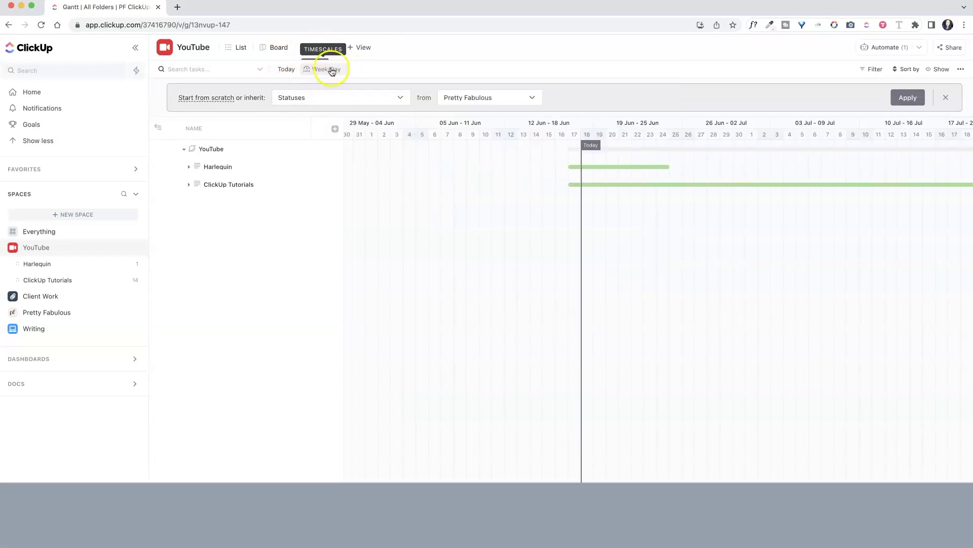
pyautogui.click(269, 51)
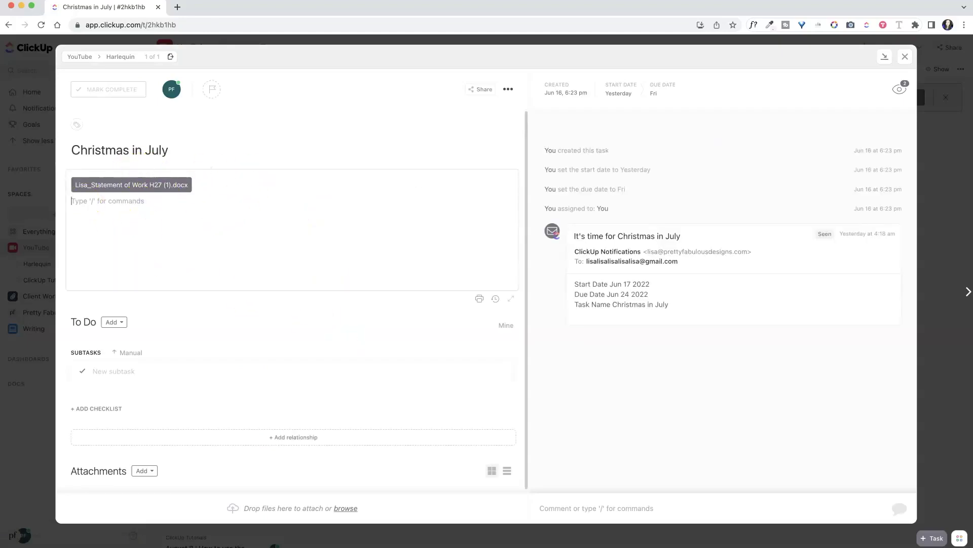
# Drop the BOOK HAUL image into the Christmas in July task description.
pyautogui.moveTo(21, 226); pyautogui.dragTo(152, 230)
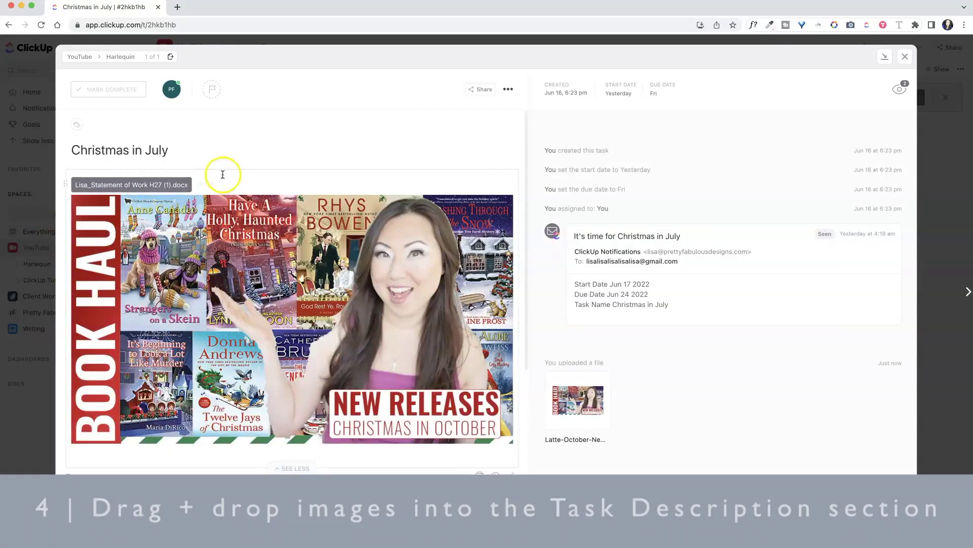
pyautogui.scroll(-3, 268, 430)
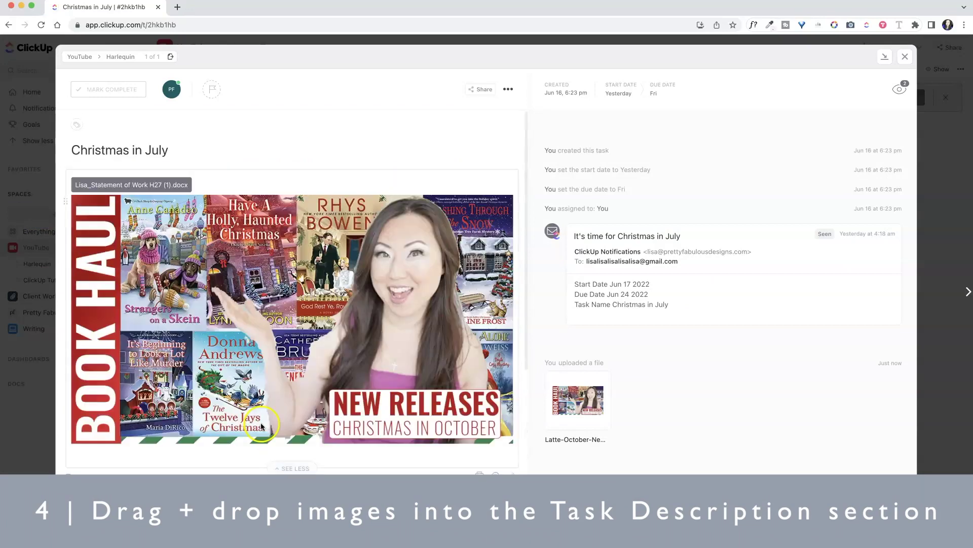
pyautogui.click(905, 56)
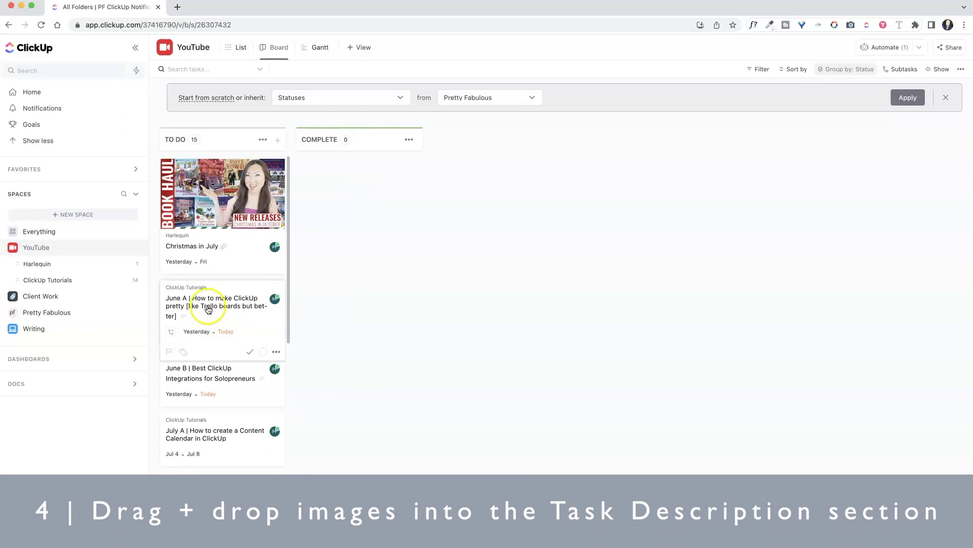
pyautogui.click(208, 308)
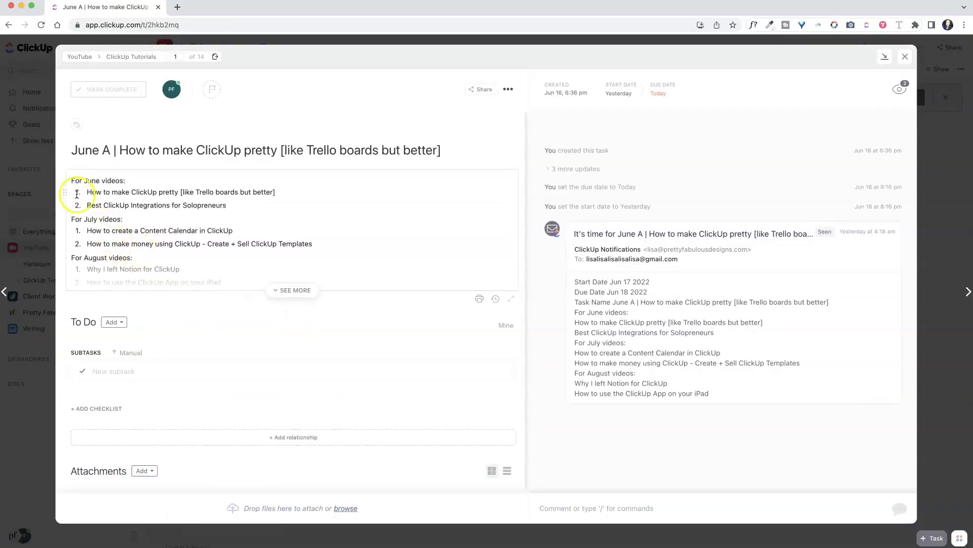
pyautogui.click(79, 181)
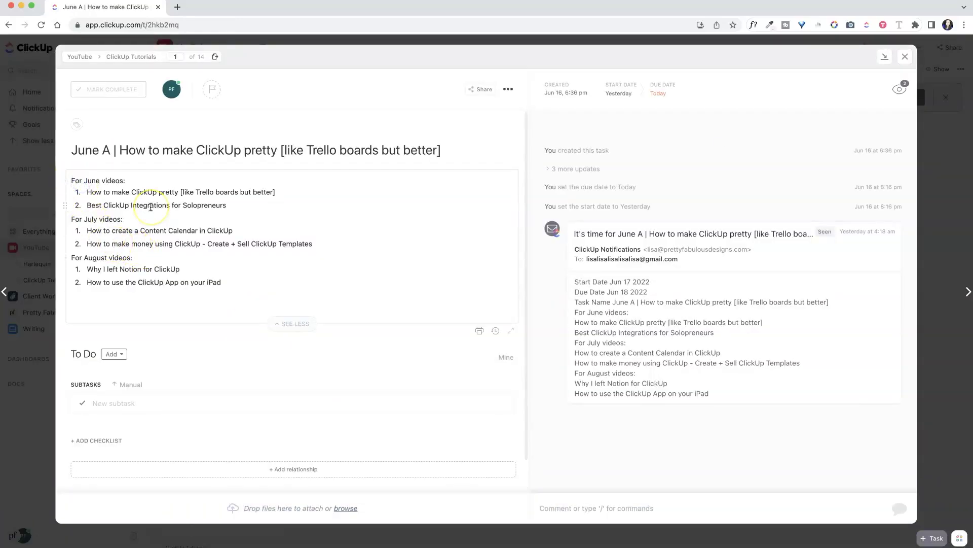
pyautogui.press('Return')
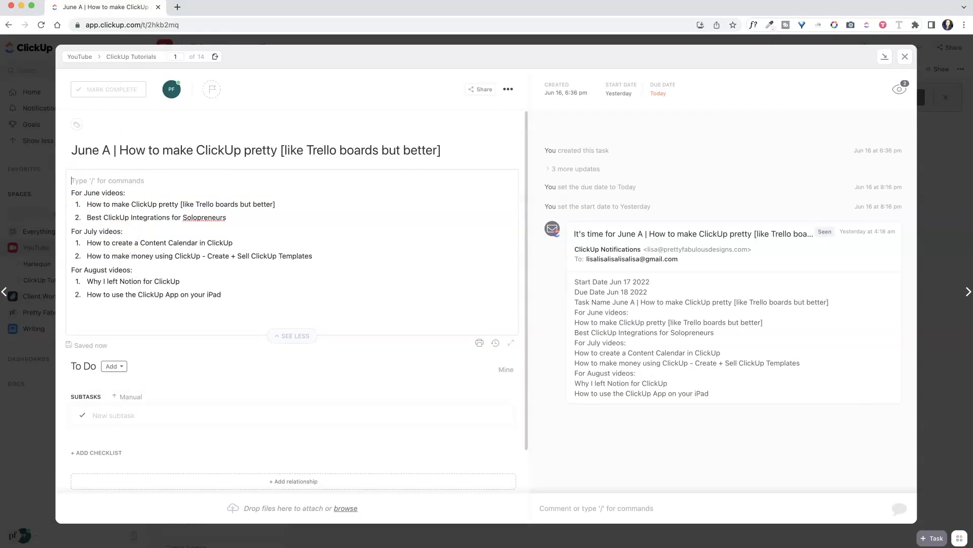
pyautogui.moveTo(3, 218); pyautogui.dragTo(166, 188)
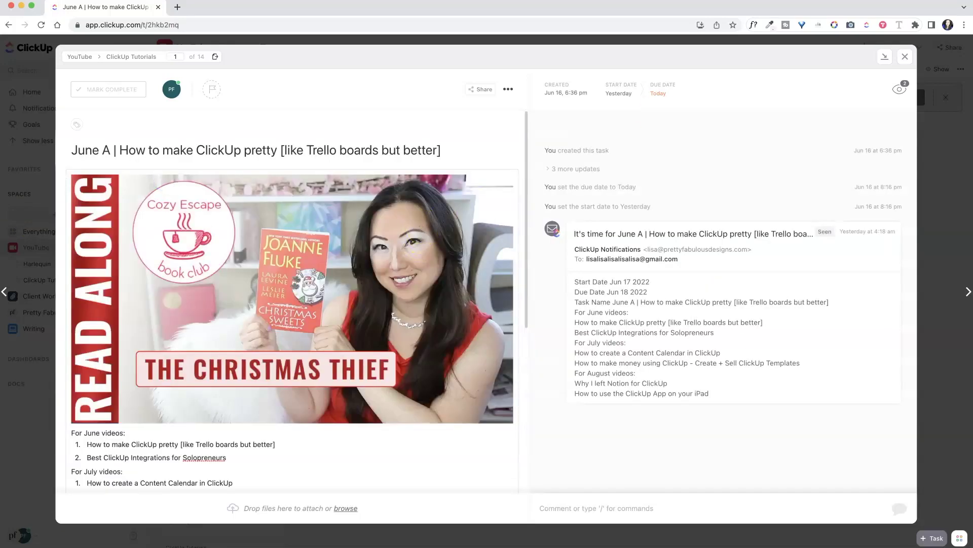
pyautogui.click(905, 57)
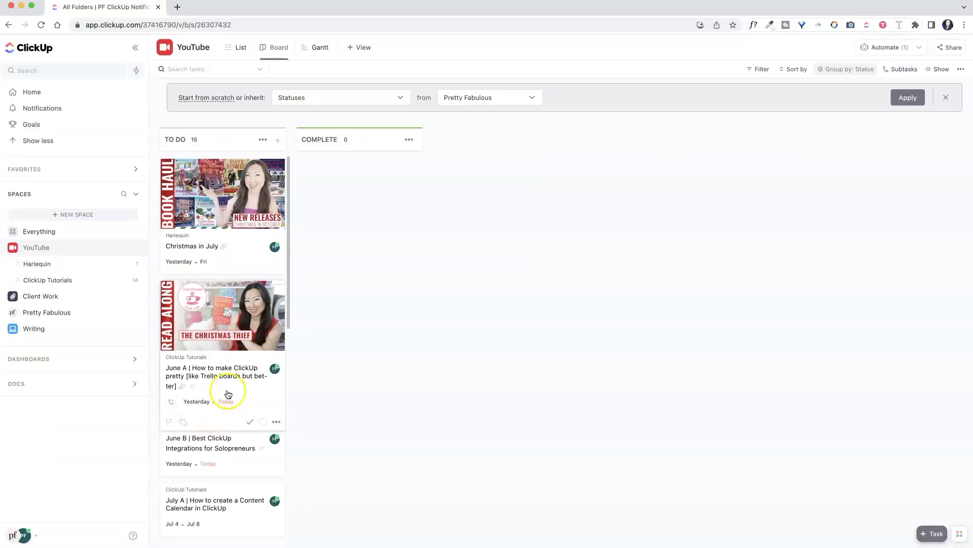
# Insert the VLOGMAS image above 'For June videos' in June B's description.
pyautogui.click(208, 451)
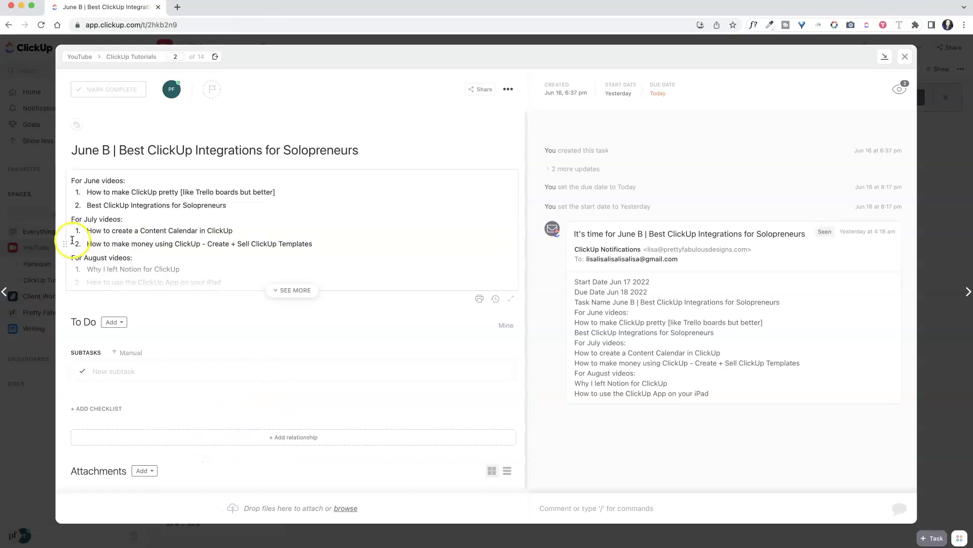
pyautogui.click(73, 181)
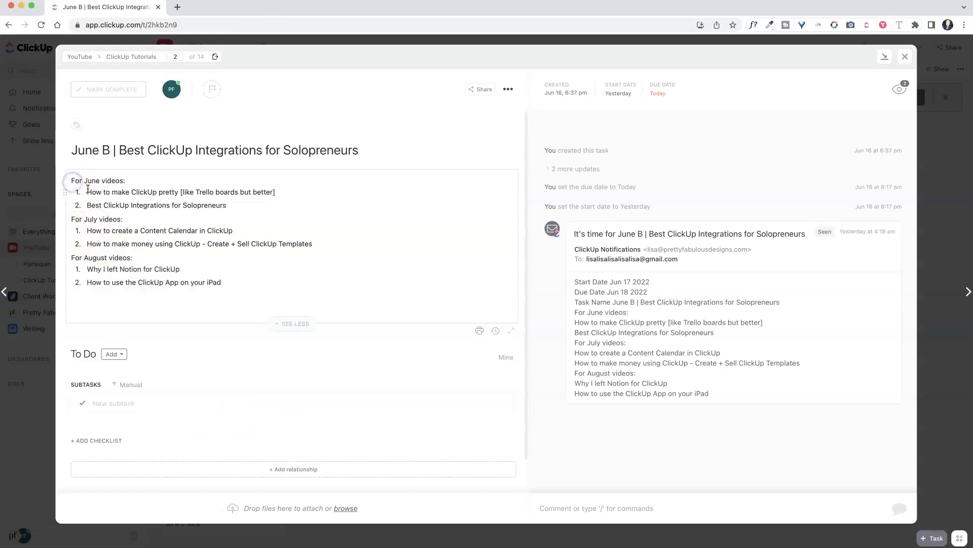
pyautogui.press('Return')
pyautogui.click(3, 238)
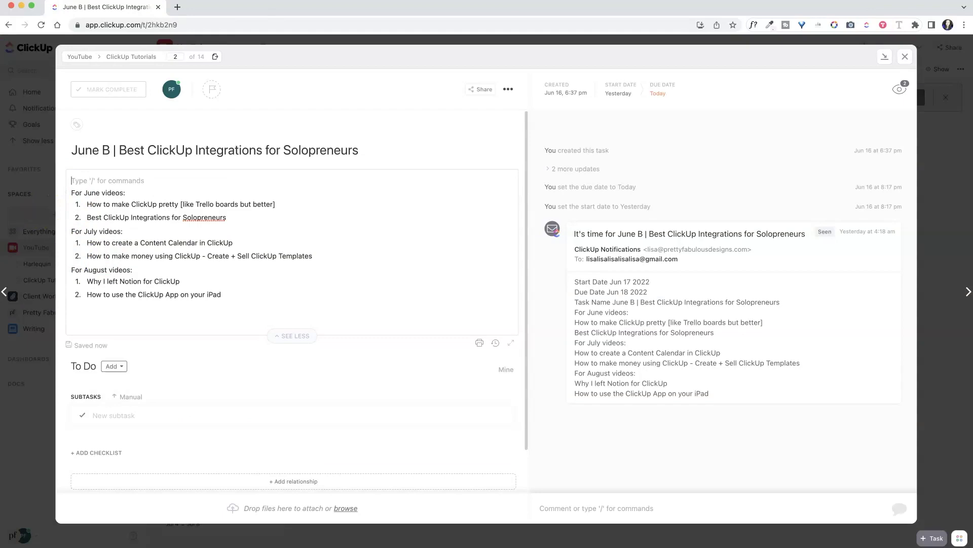
pyautogui.moveTo(15, 155); pyautogui.dragTo(146, 162)
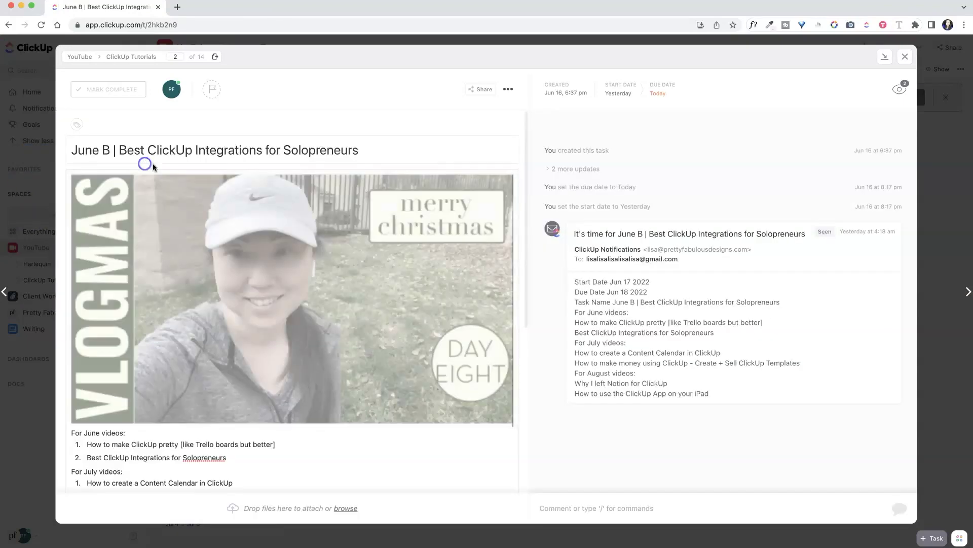
# Move the Christmas in July card from TO DO into the COMPLETE column.
pyautogui.click(905, 56)
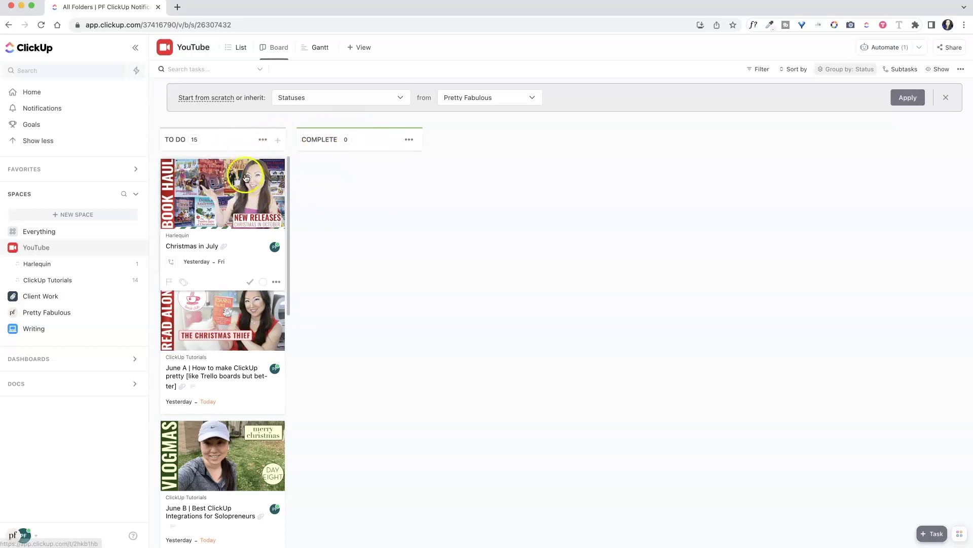
pyautogui.moveTo(228, 165); pyautogui.dragTo(365, 198)
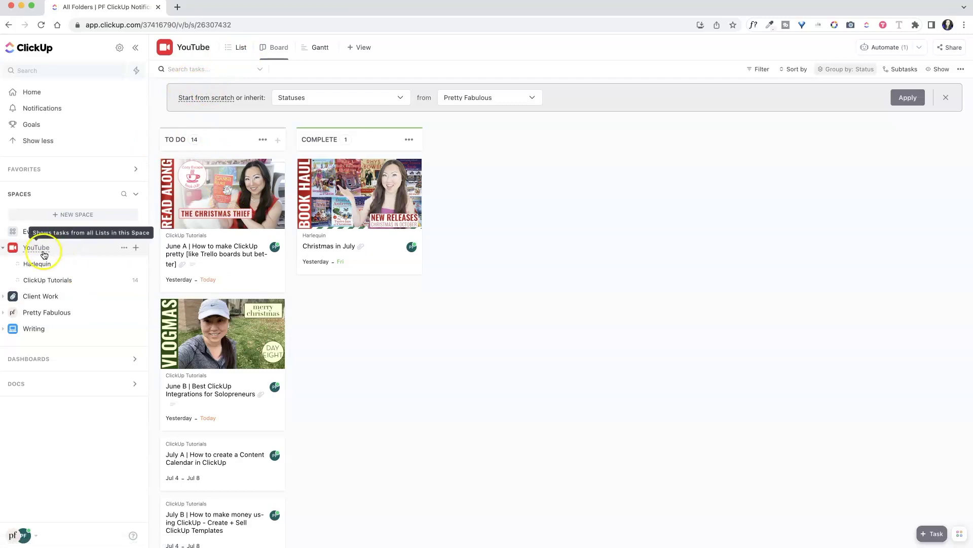
# In the YouTube space's task status settings, add a magenta IN PROGRESS status.
pyautogui.click(123, 249)
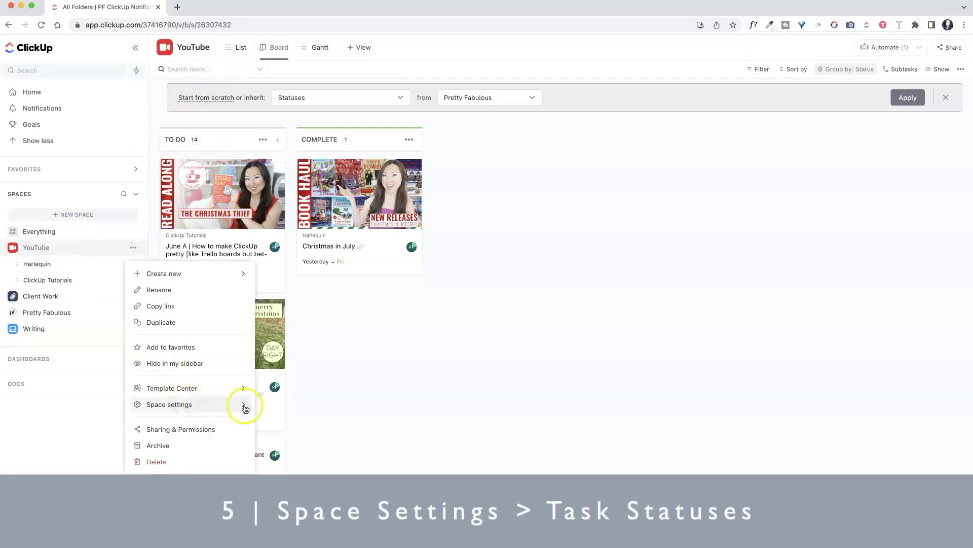
pyautogui.moveTo(245, 407)
pyautogui.click(279, 400)
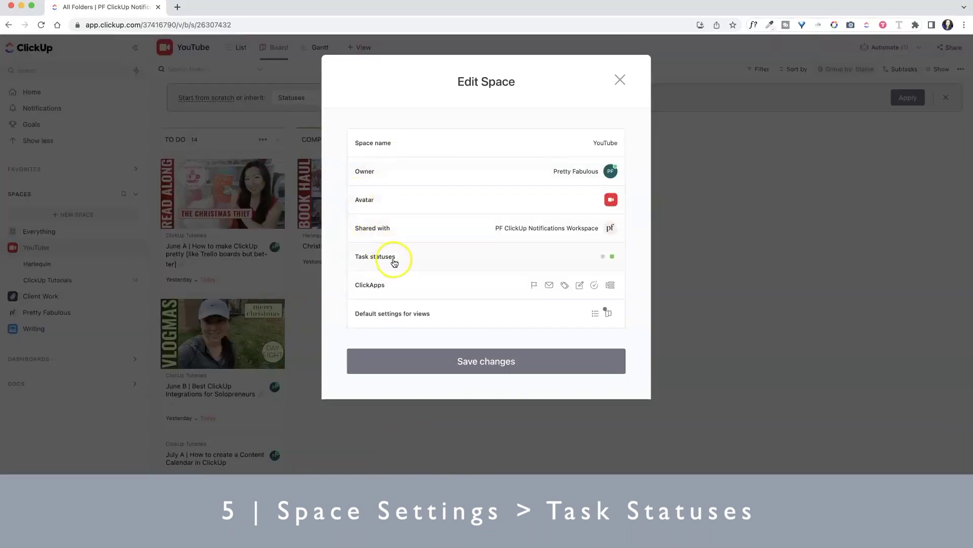
pyautogui.click(467, 257)
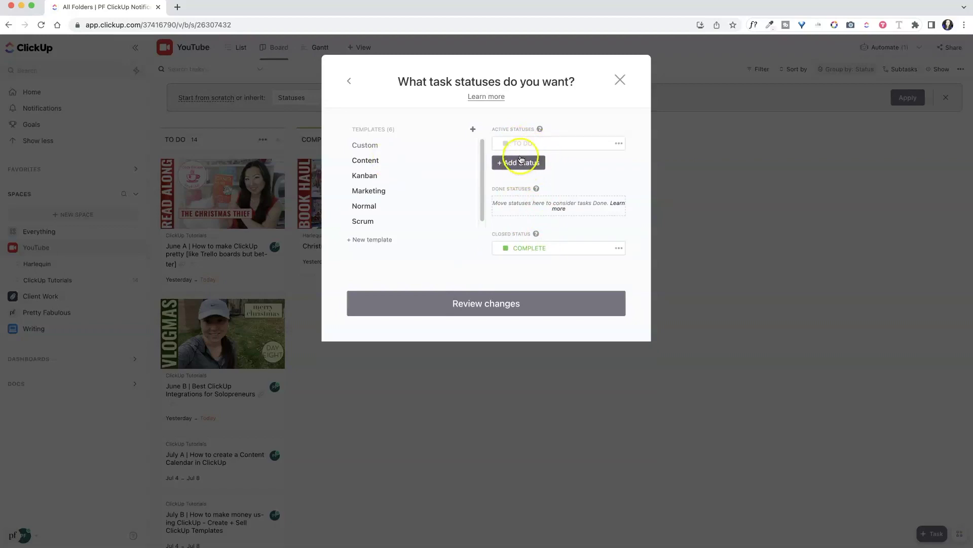
pyautogui.click(522, 163)
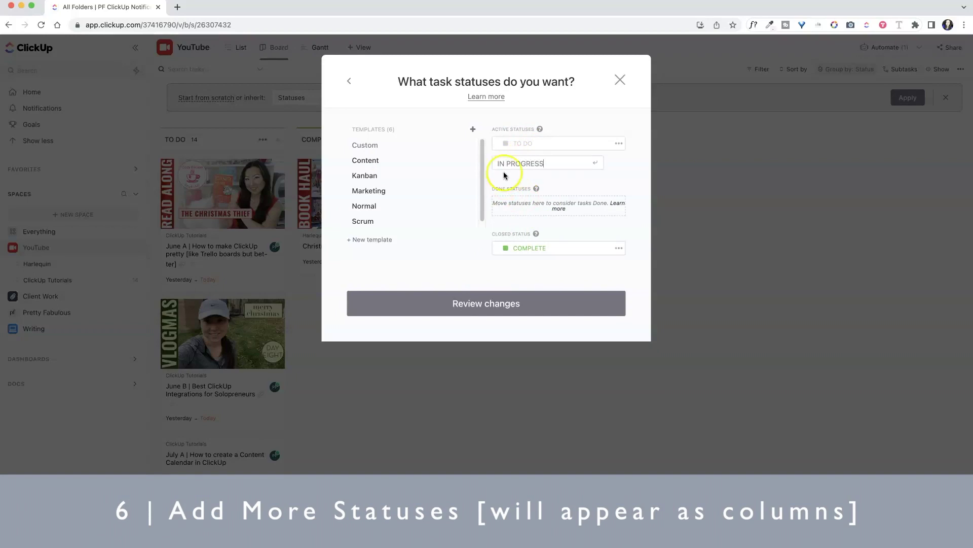
pyautogui.press('Return')
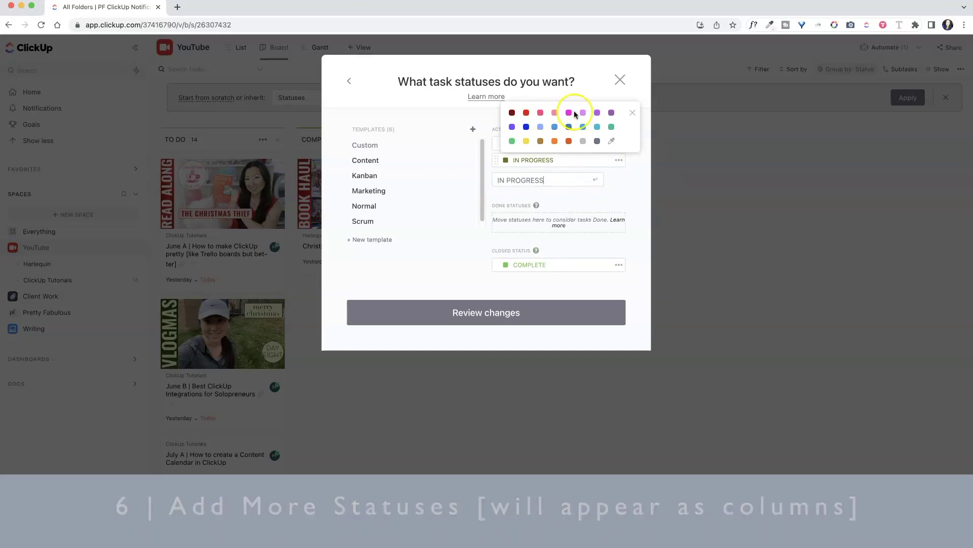
pyautogui.click(569, 113)
pyautogui.click(525, 180)
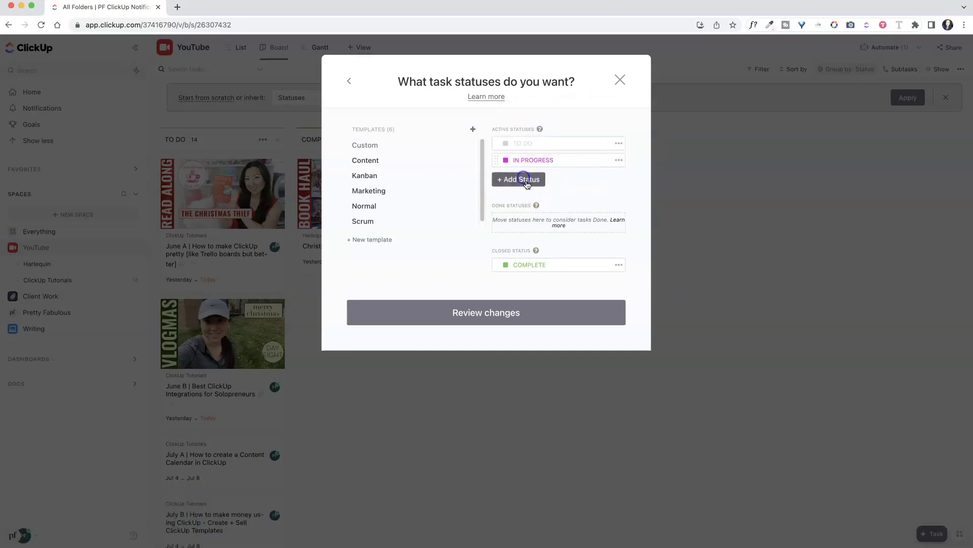
# Add a dark blue FILMING status and a purple EDITING status.
pyautogui.click(528, 182)
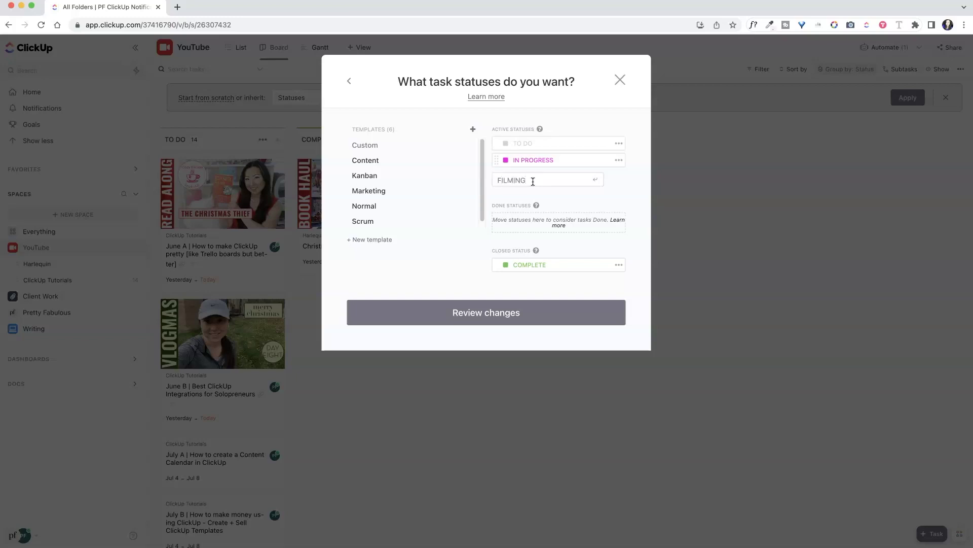
pyautogui.press('Return')
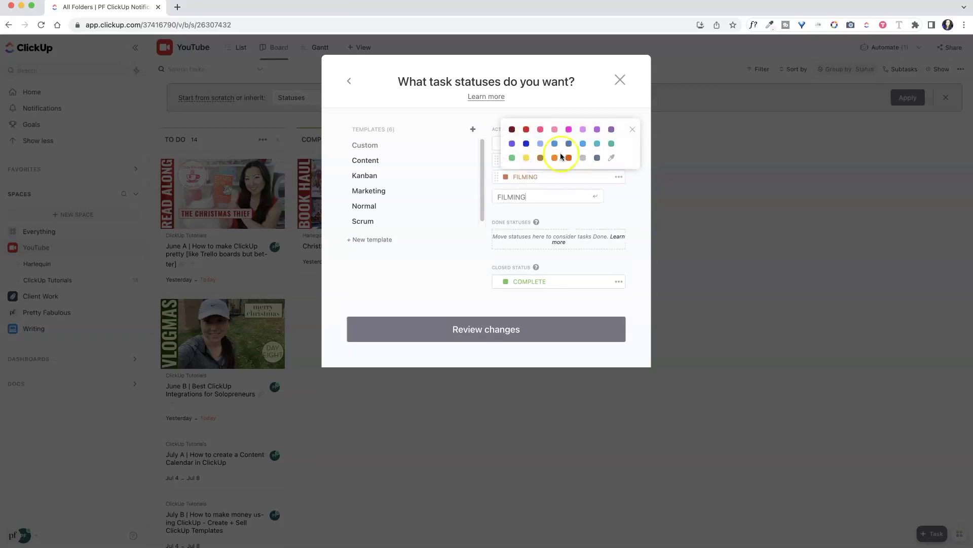
pyautogui.click(526, 143)
pyautogui.click(530, 201)
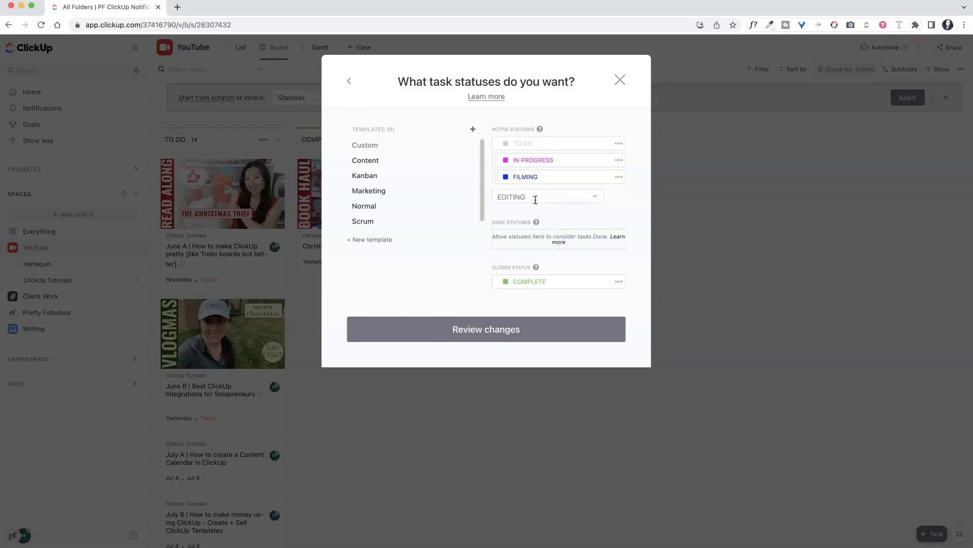
pyautogui.press('Return')
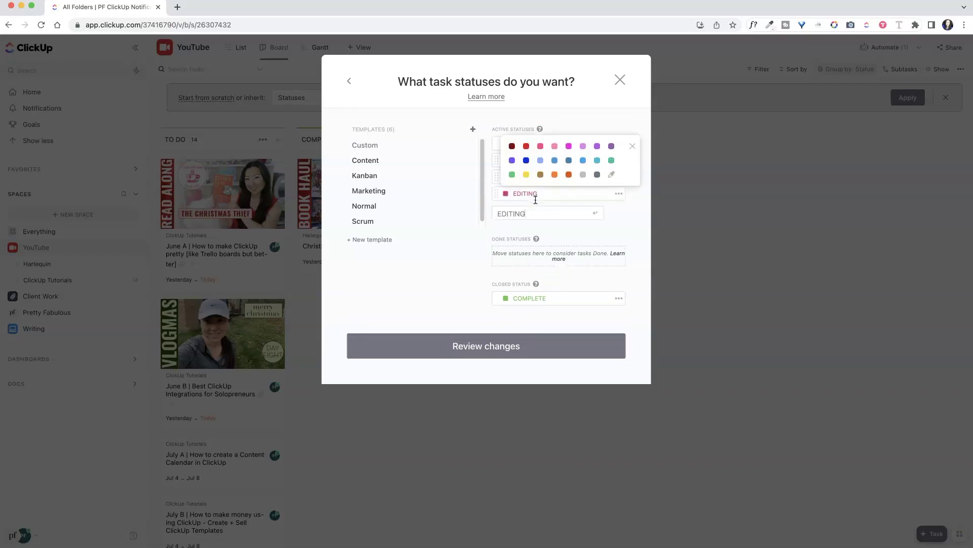
pyautogui.click(599, 147)
# Add a red POSTING status after EDITING.
pyautogui.click(522, 214)
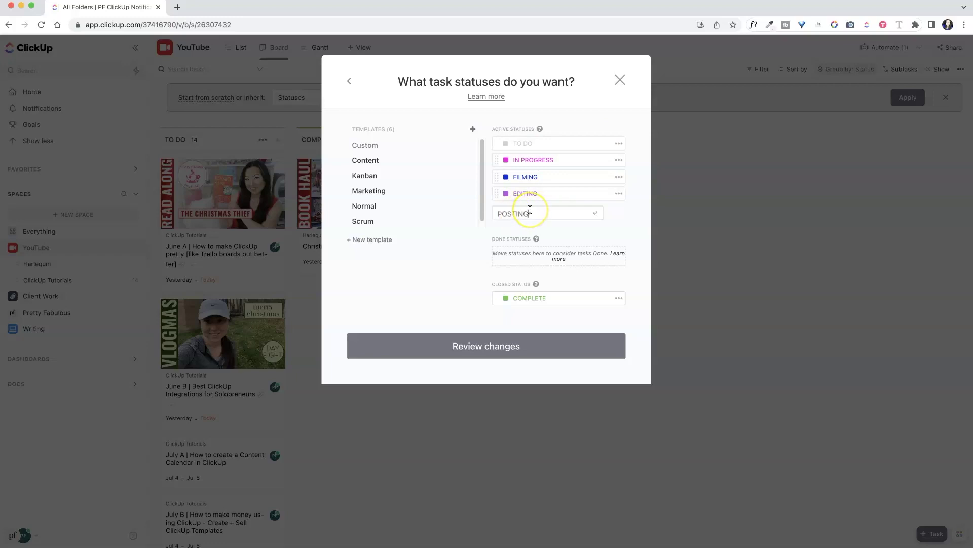
pyautogui.press('Return')
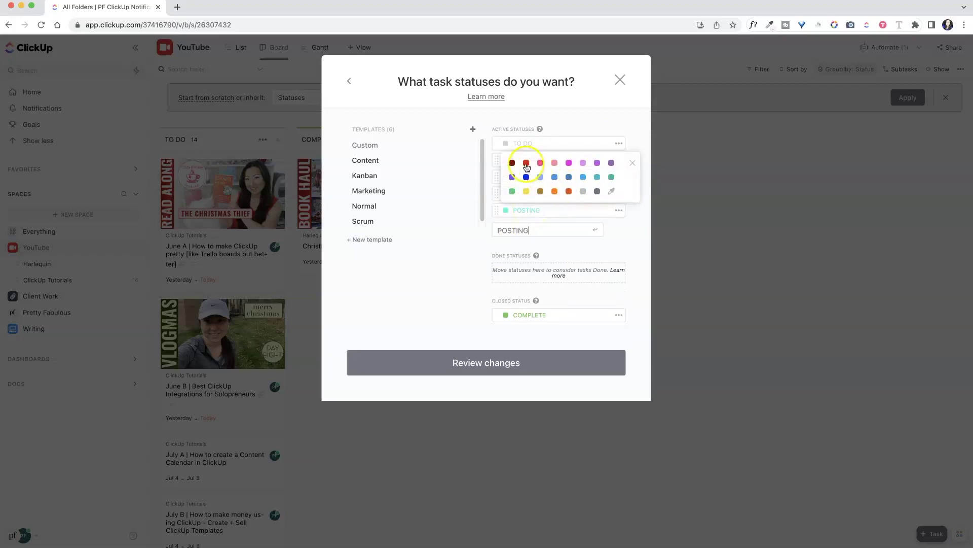
pyautogui.click(526, 165)
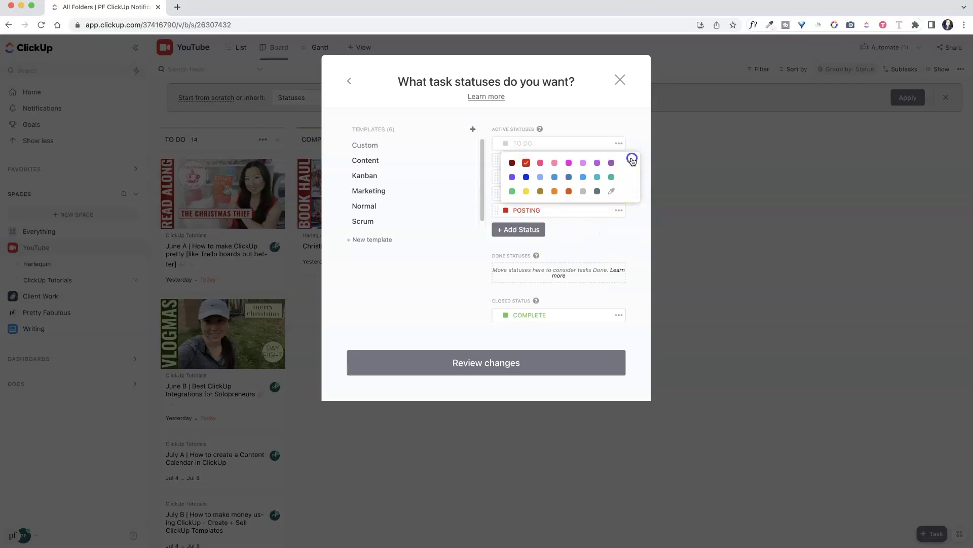
pyautogui.click(633, 160)
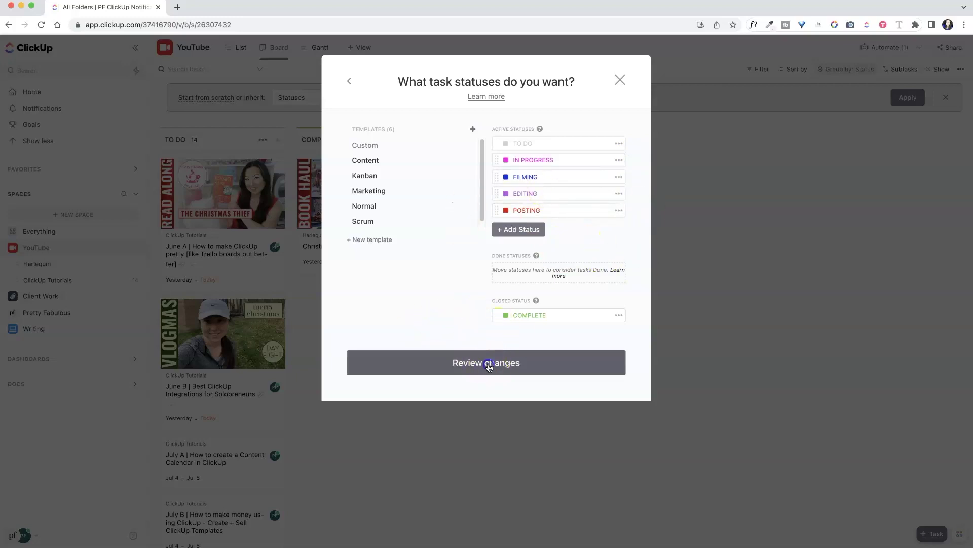
# Save the status changes, then put June A in IN PROGRESS and June B in FILMING.
pyautogui.click(488, 364)
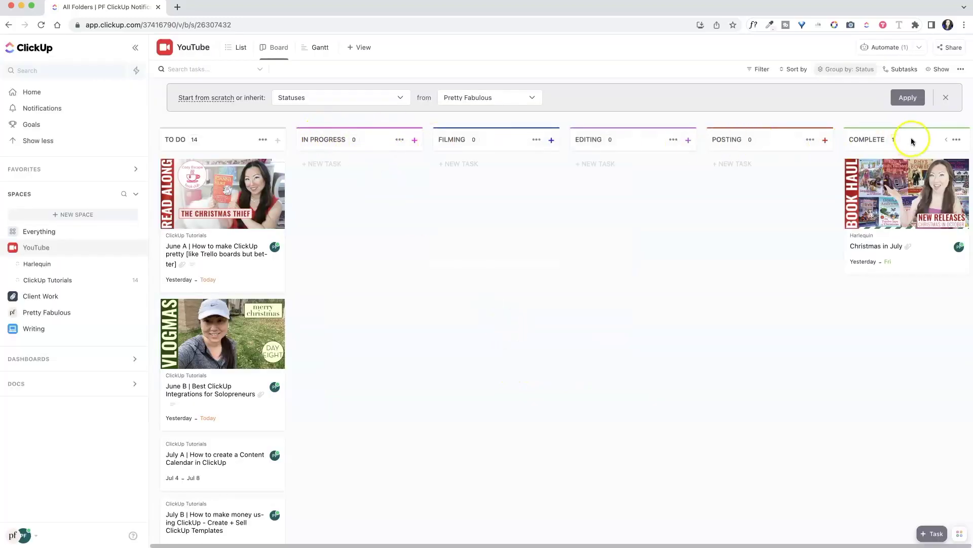
pyautogui.moveTo(243, 217); pyautogui.dragTo(380, 217)
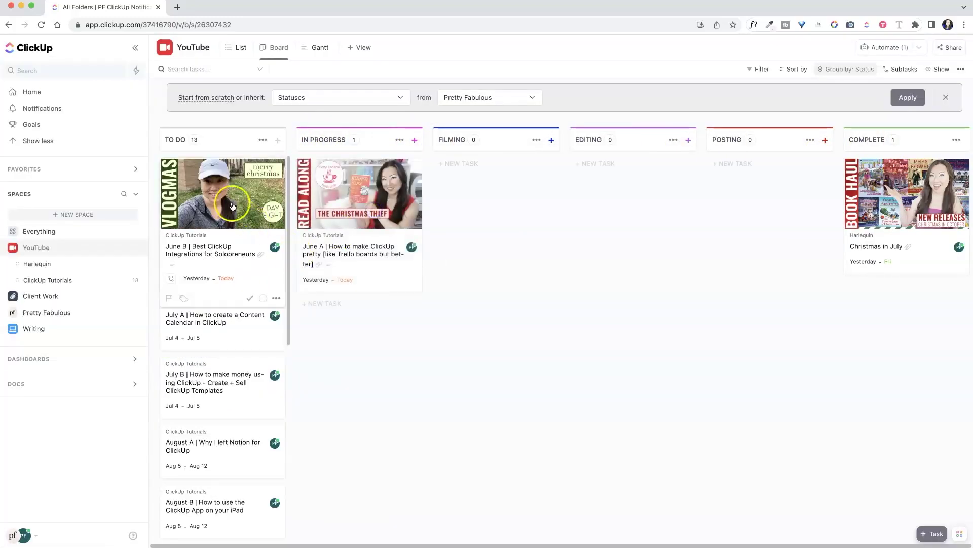
pyautogui.moveTo(232, 203); pyautogui.dragTo(485, 218)
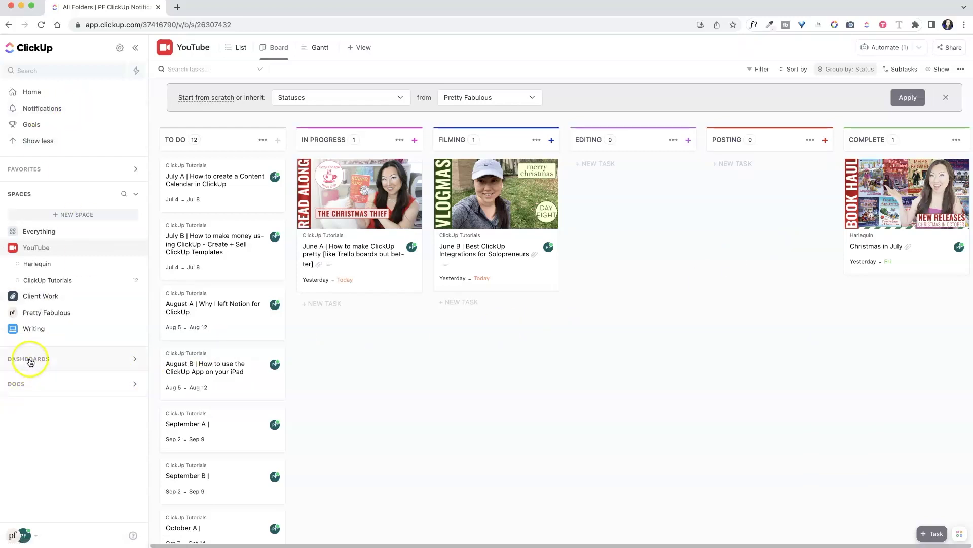
# Expand the Dashboards list and scroll through the dashboard named Dashboard.
pyautogui.click(30, 360)
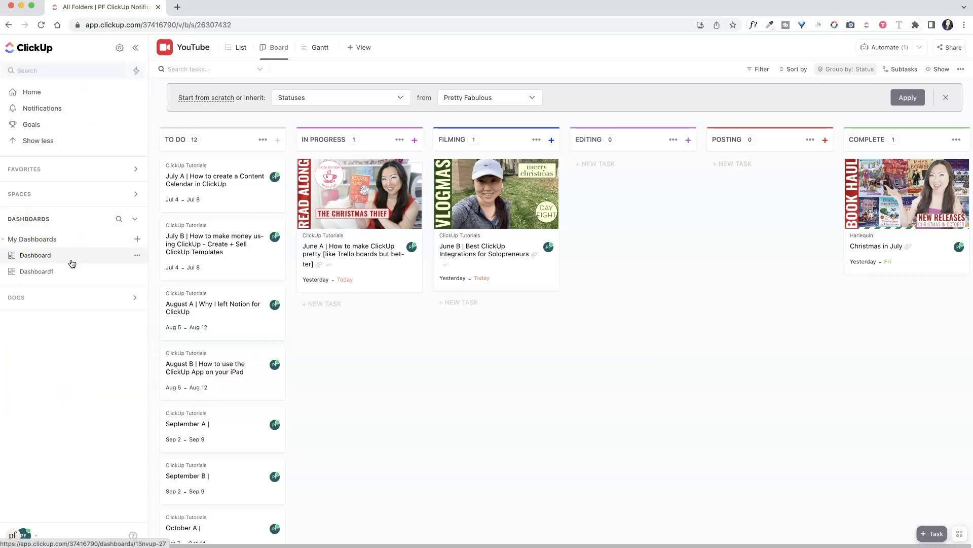
pyautogui.click(57, 258)
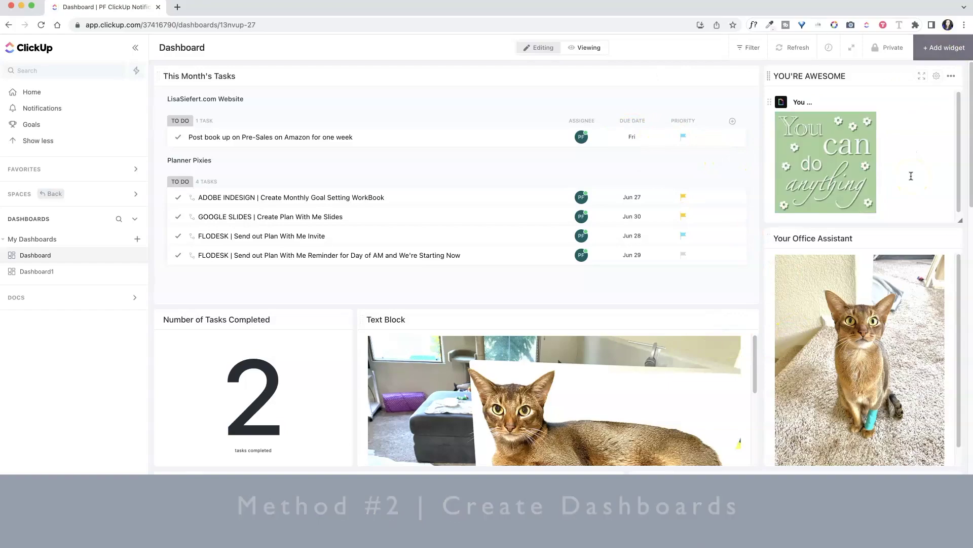
pyautogui.click(882, 186)
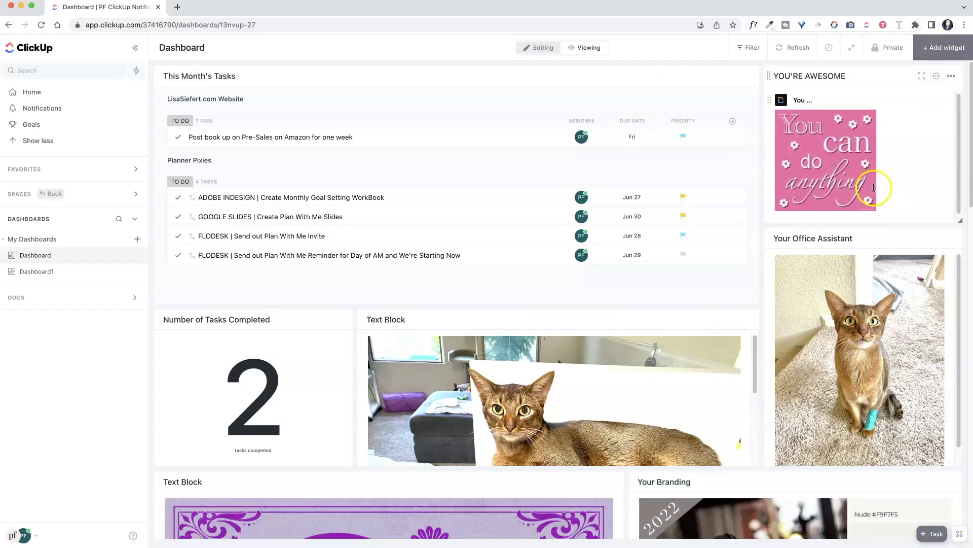
pyautogui.scroll(-7, 673, 287)
pyautogui.scroll(-5, 694, 329)
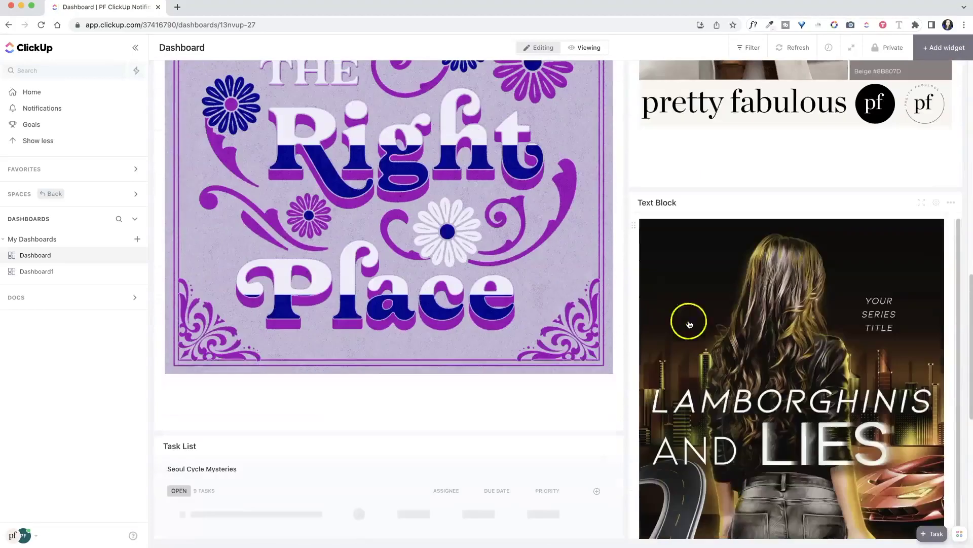
pyautogui.scroll(-6, 710, 329)
pyautogui.scroll(-1, 376, 304)
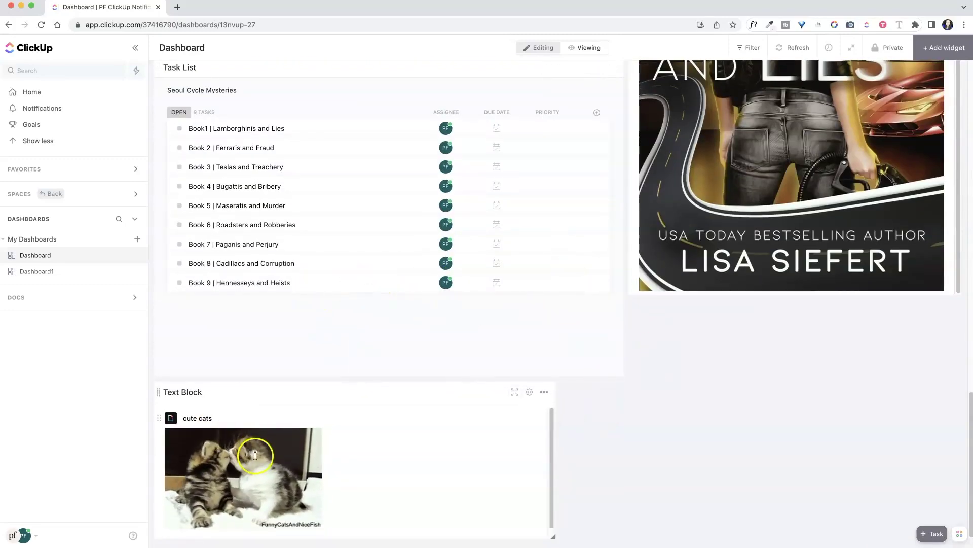
pyautogui.scroll(7, 508, 435)
pyautogui.scroll(10, 508, 435)
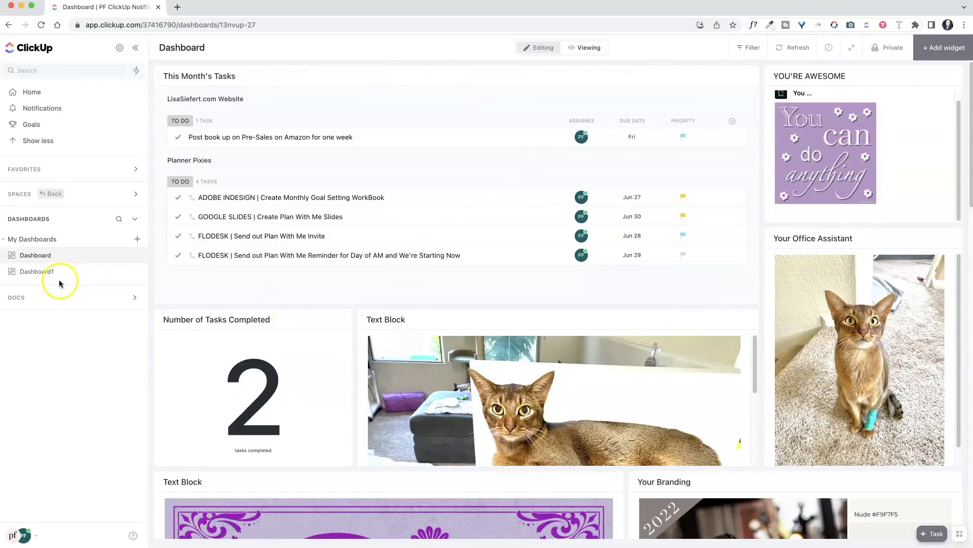
# Open Dashboard1 and scroll down through its reporting widgets.
pyautogui.click(37, 270)
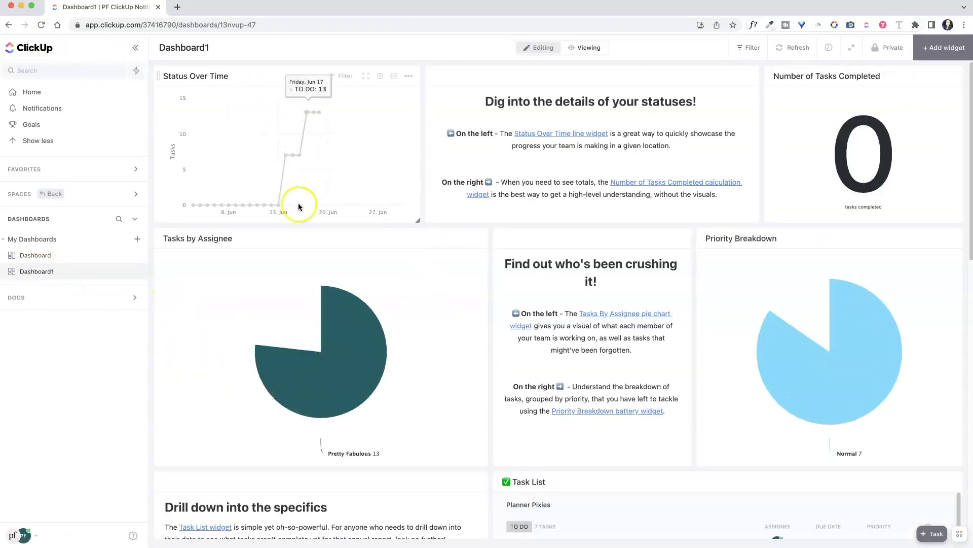
pyautogui.scroll(-10, 735, 244)
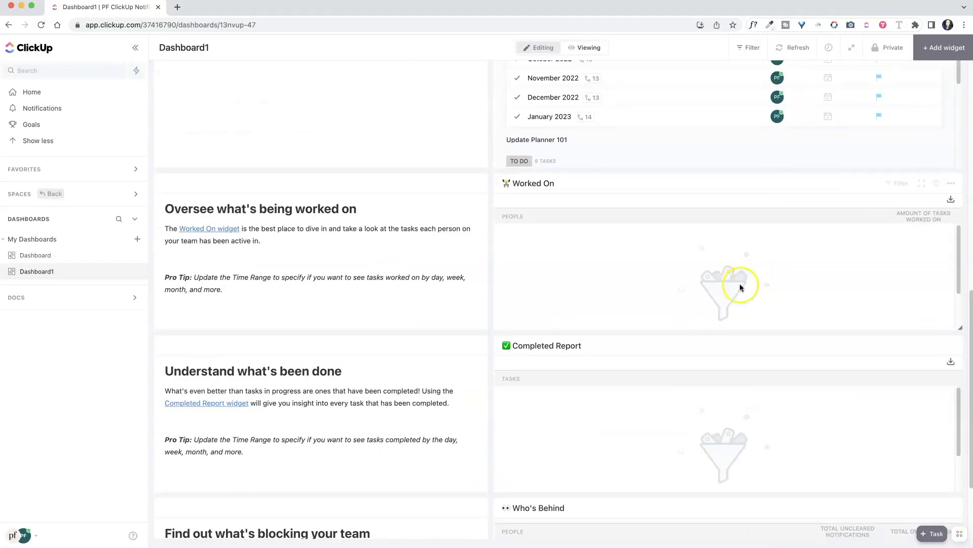
pyautogui.scroll(-2, 673, 325)
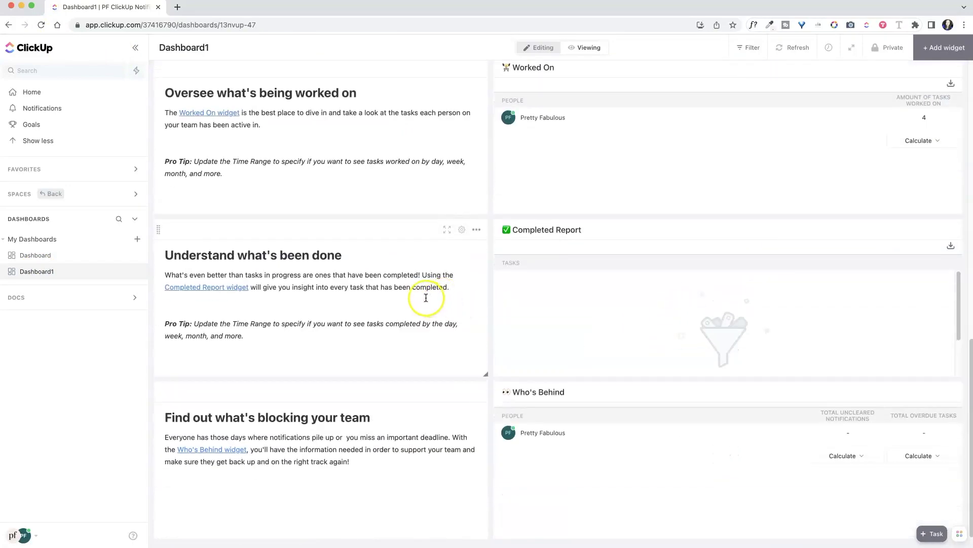
# Build Dashboard2 from a template with all spaces, This year range, grouped by weeks.
pyautogui.click(138, 241)
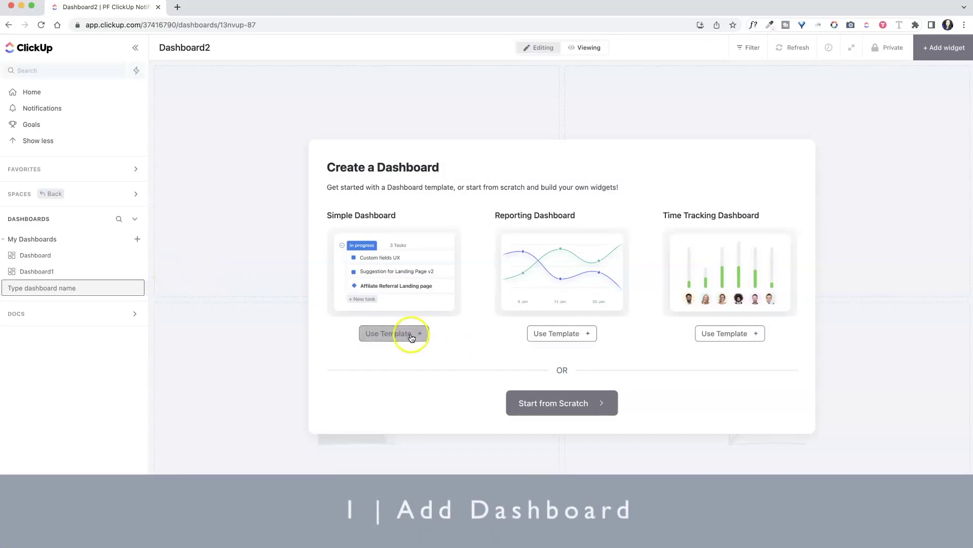
pyautogui.click(571, 337)
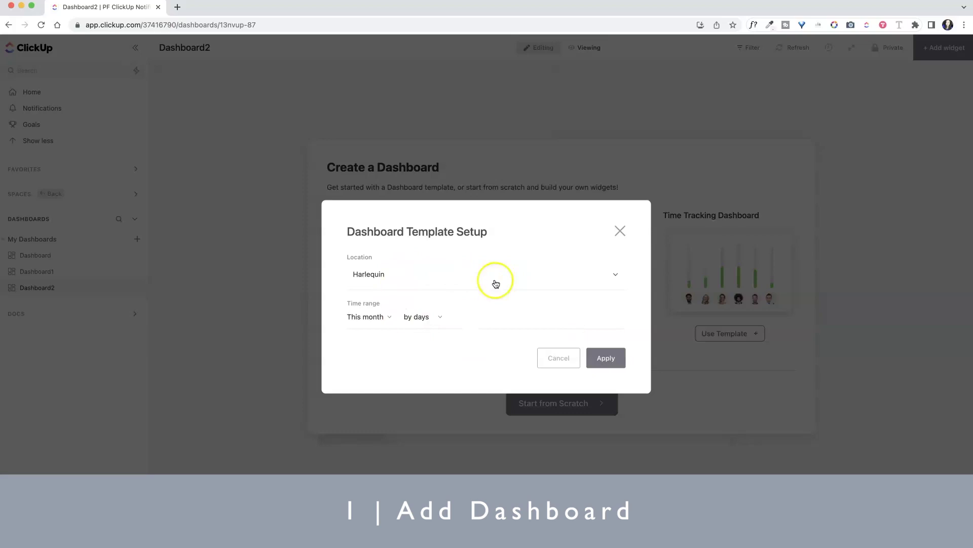
pyautogui.click(395, 281)
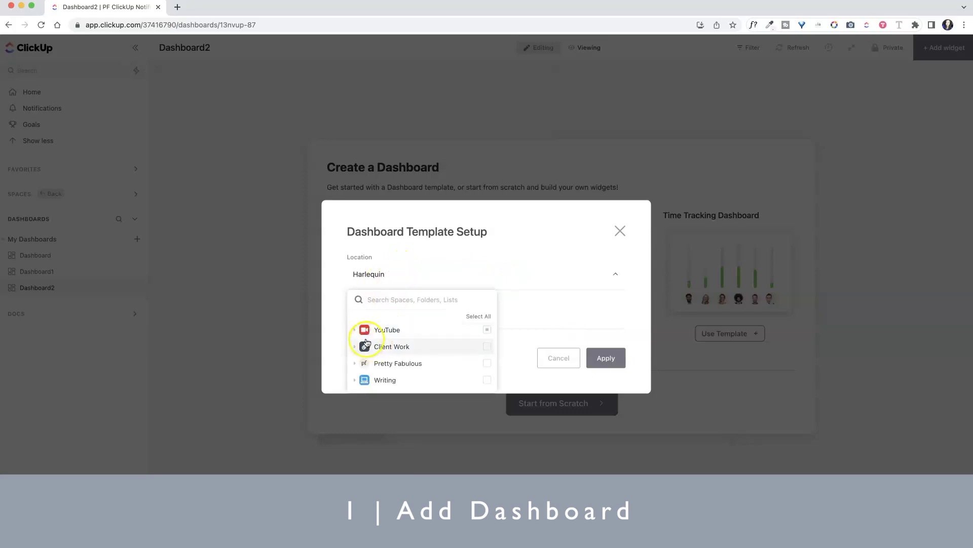
pyautogui.click(478, 316)
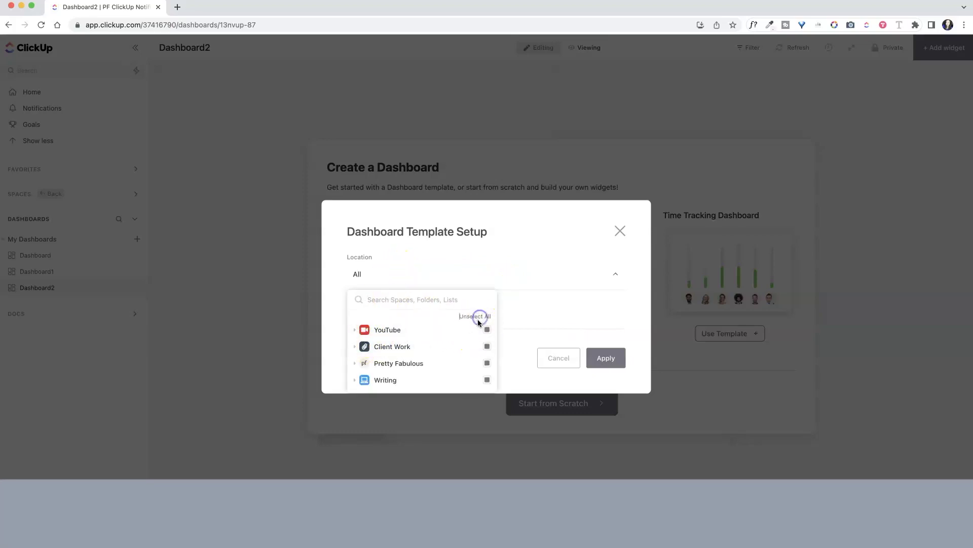
pyautogui.click(613, 360)
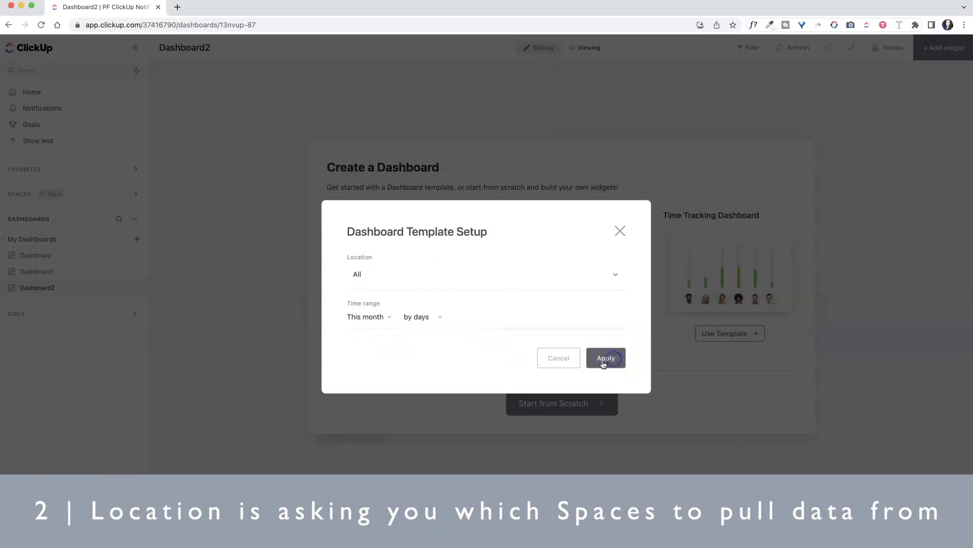
pyautogui.click(381, 319)
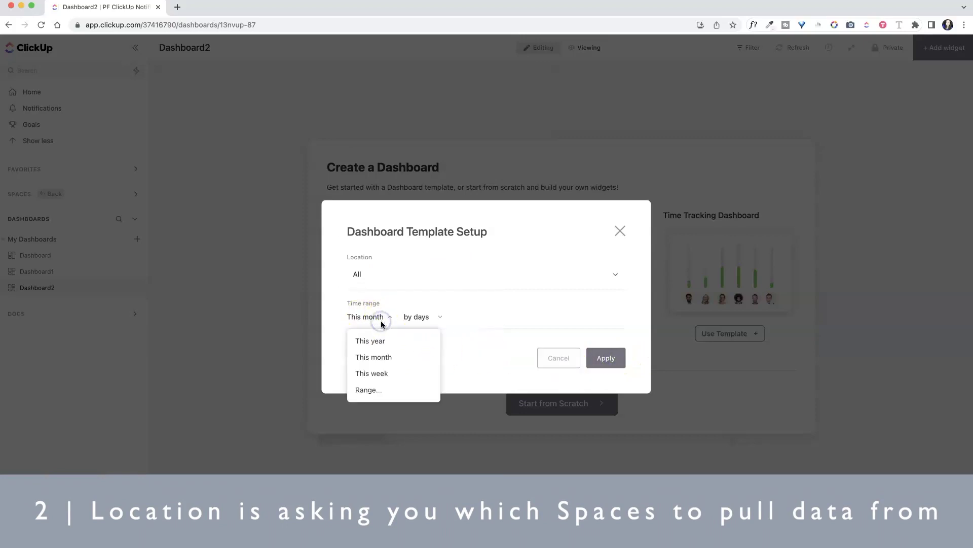
pyautogui.click(380, 338)
pyautogui.click(425, 318)
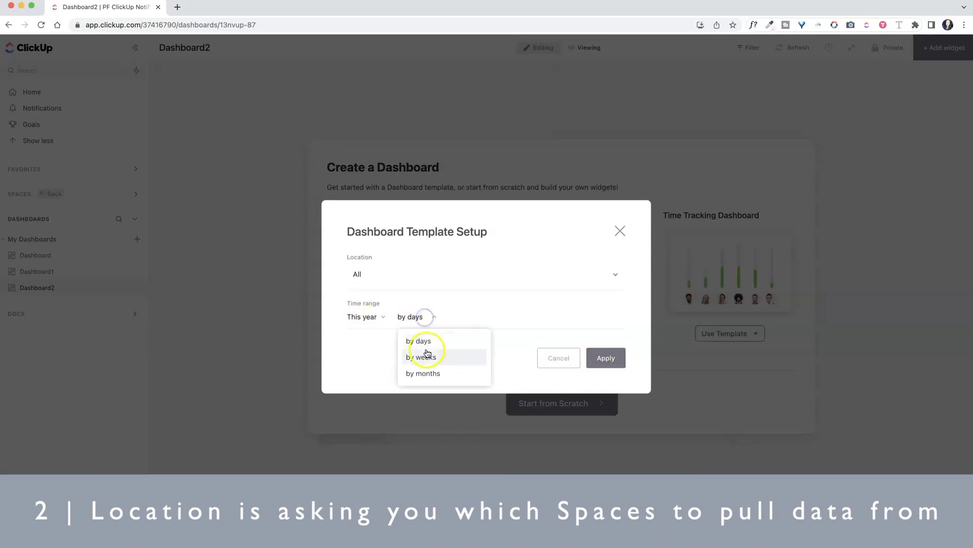
pyautogui.click(429, 356)
pyautogui.click(608, 357)
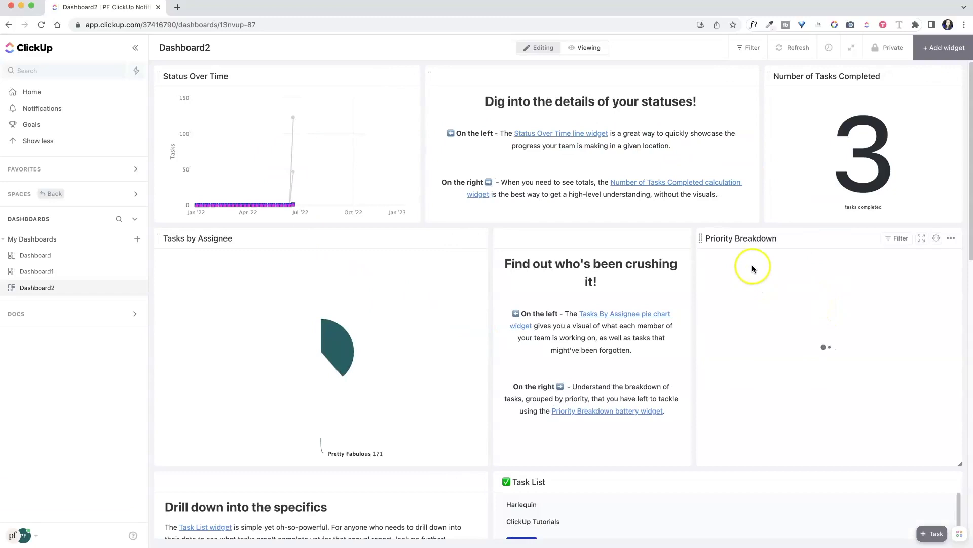
pyautogui.scroll(-2, 659, 330)
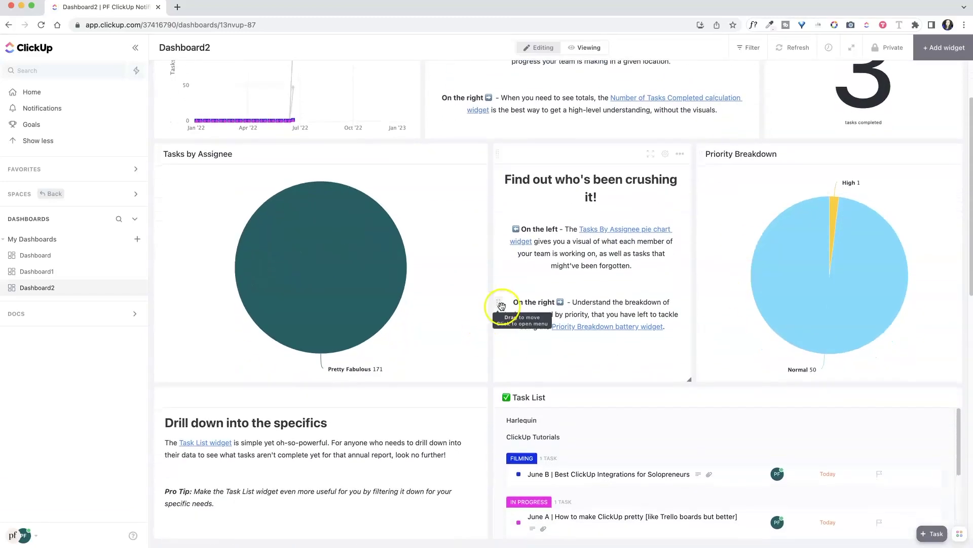
pyautogui.scroll(-3, 501, 305)
pyautogui.scroll(-1, 509, 305)
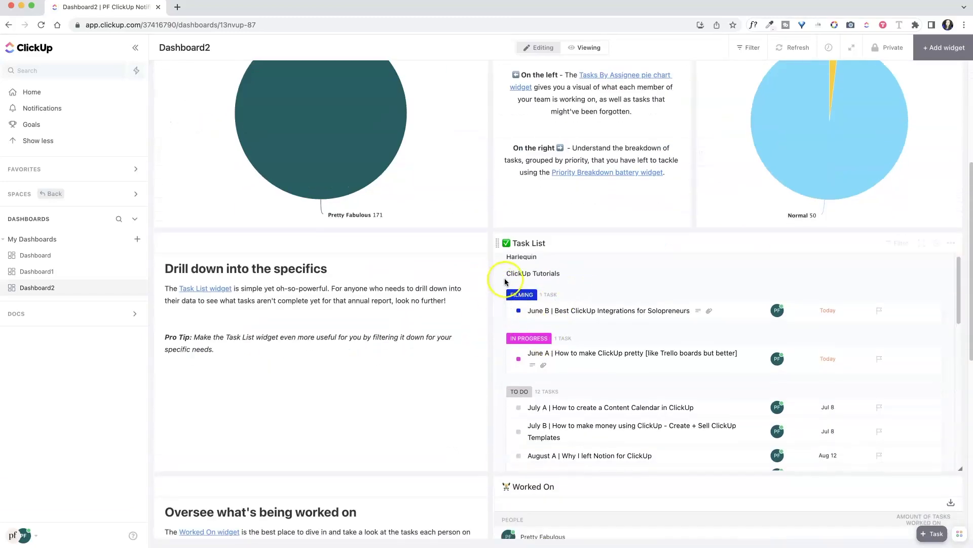
pyautogui.scroll(-10, 561, 354)
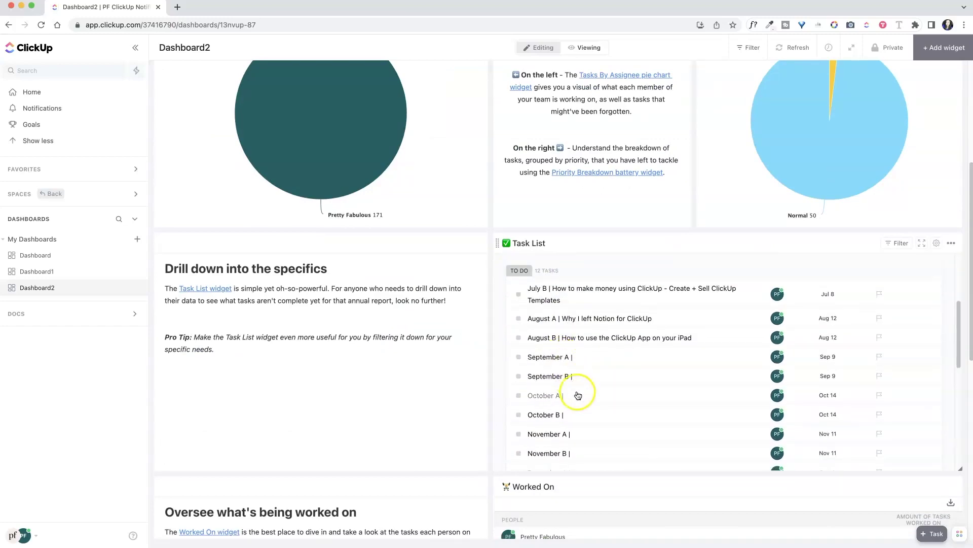
pyautogui.scroll(-5, 570, 320)
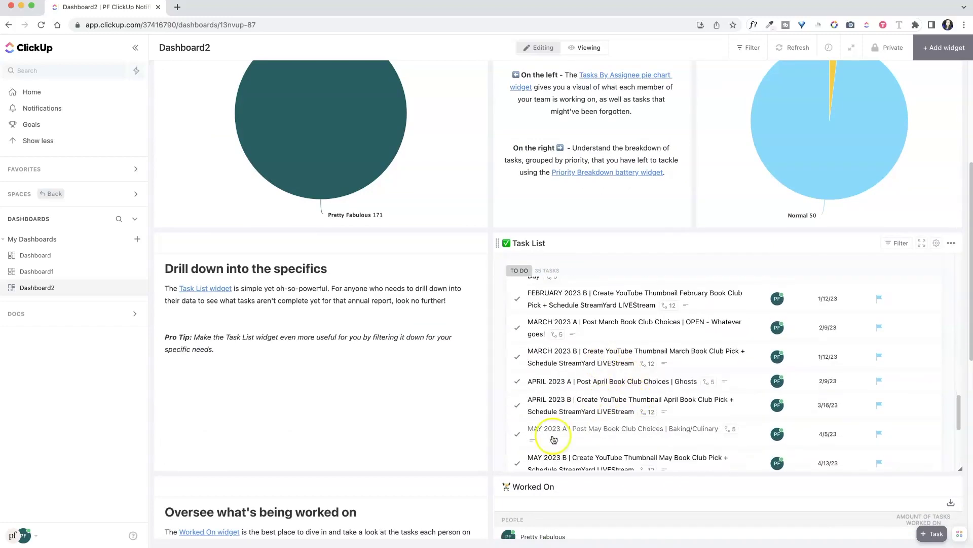
pyautogui.scroll(-5, 364, 410)
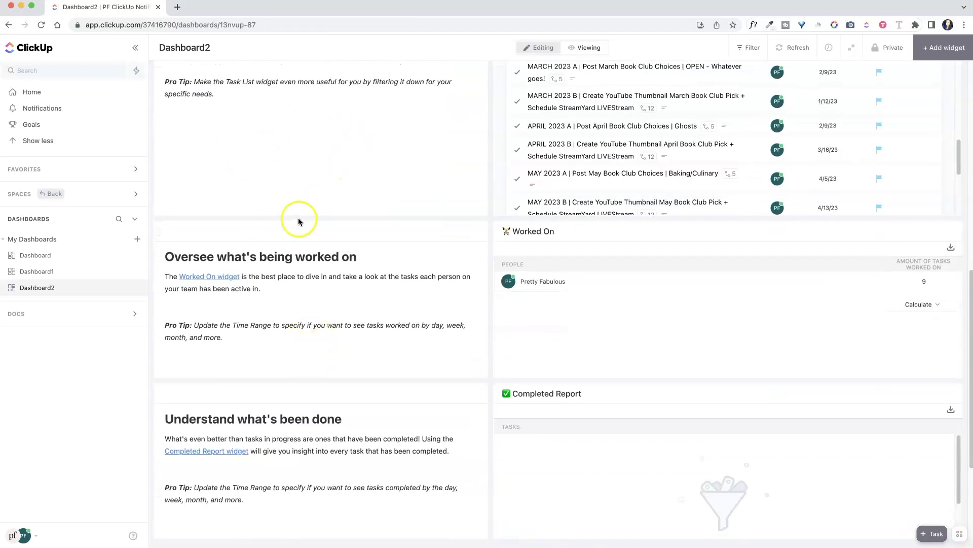
pyautogui.scroll(-1, 246, 283)
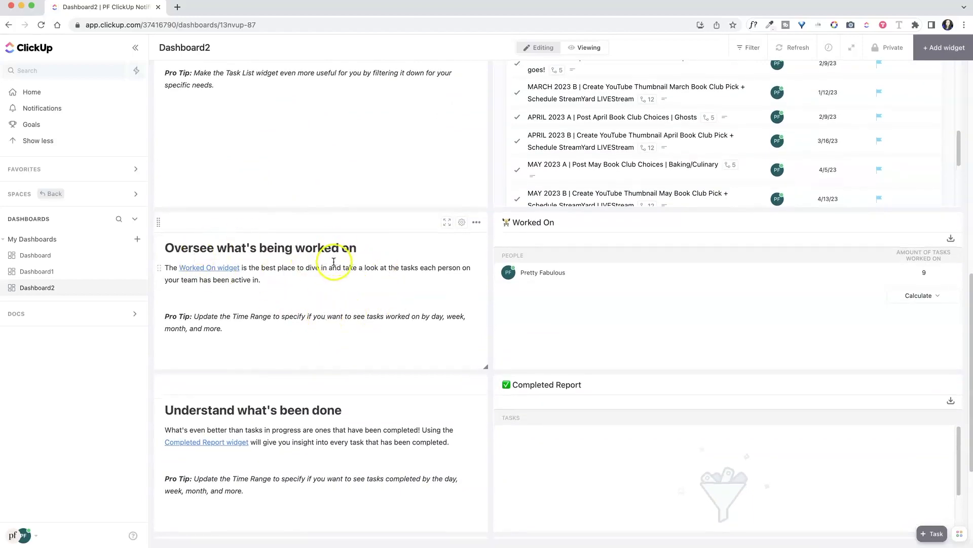
pyautogui.scroll(-3, 341, 297)
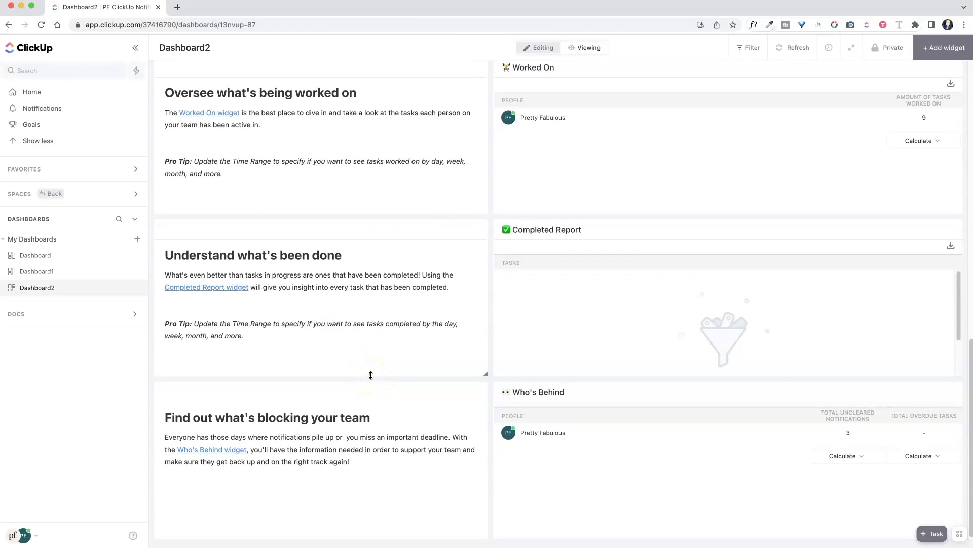
pyautogui.scroll(8, 545, 297)
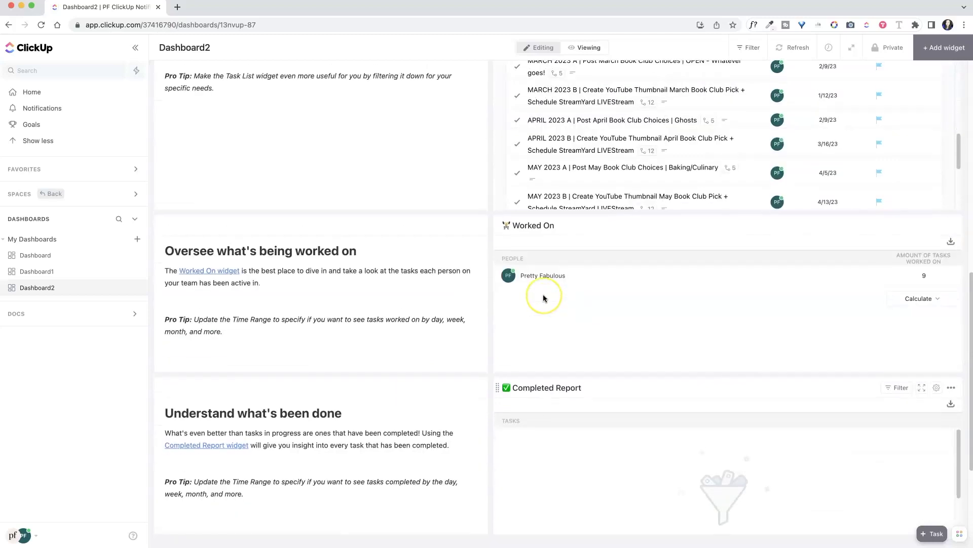
pyautogui.scroll(4, 544, 298)
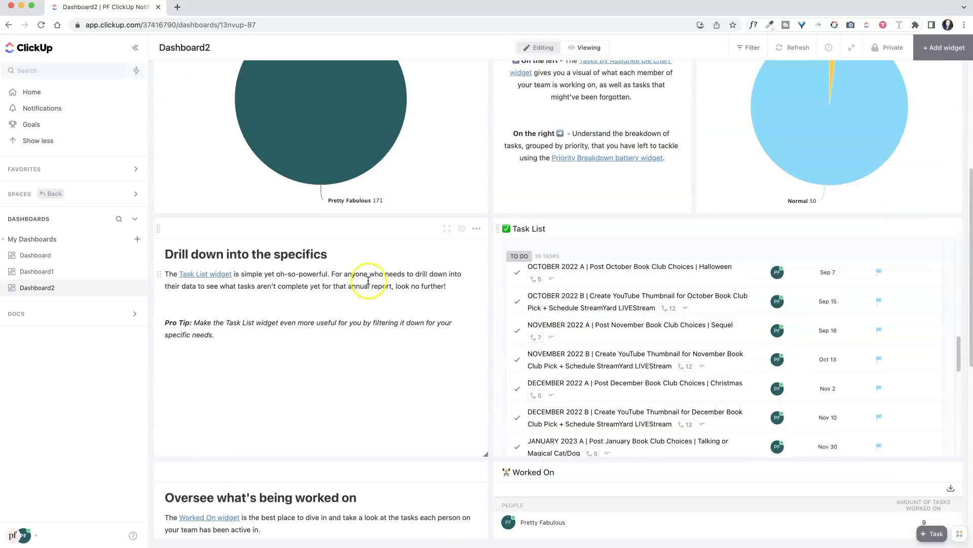
pyautogui.scroll(5, 369, 268)
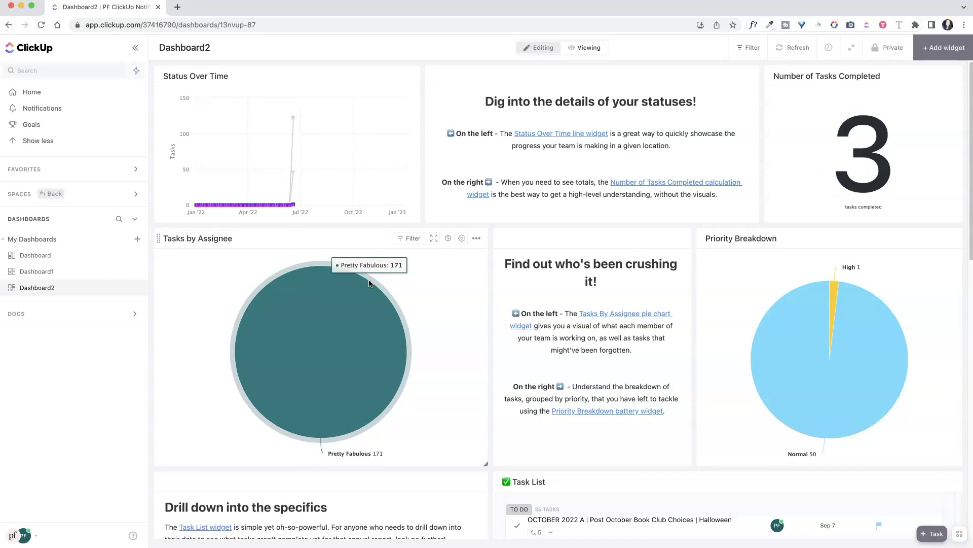
pyautogui.click(369, 255)
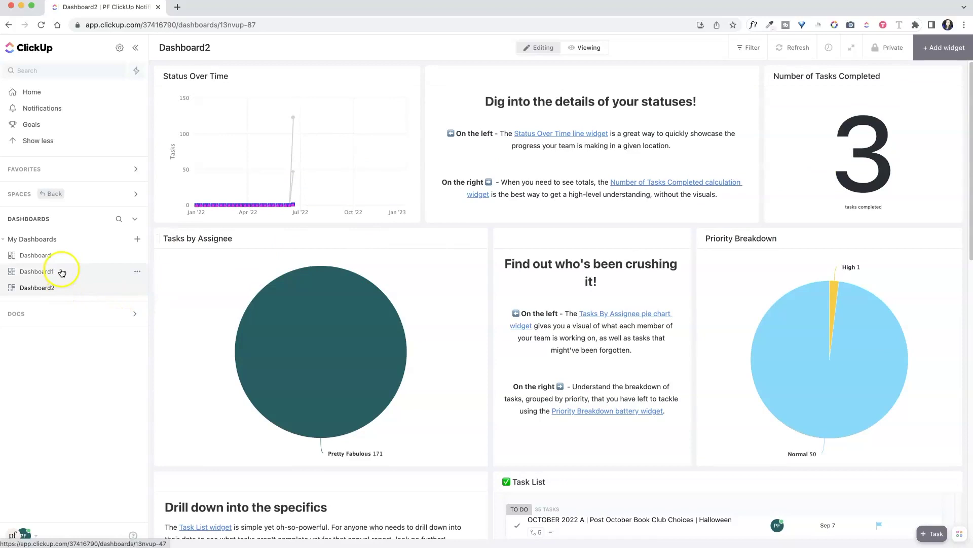
# Switch to Dashboard, then create Dashboard3 from scratch to reach the Add widget chooser.
pyautogui.click(55, 256)
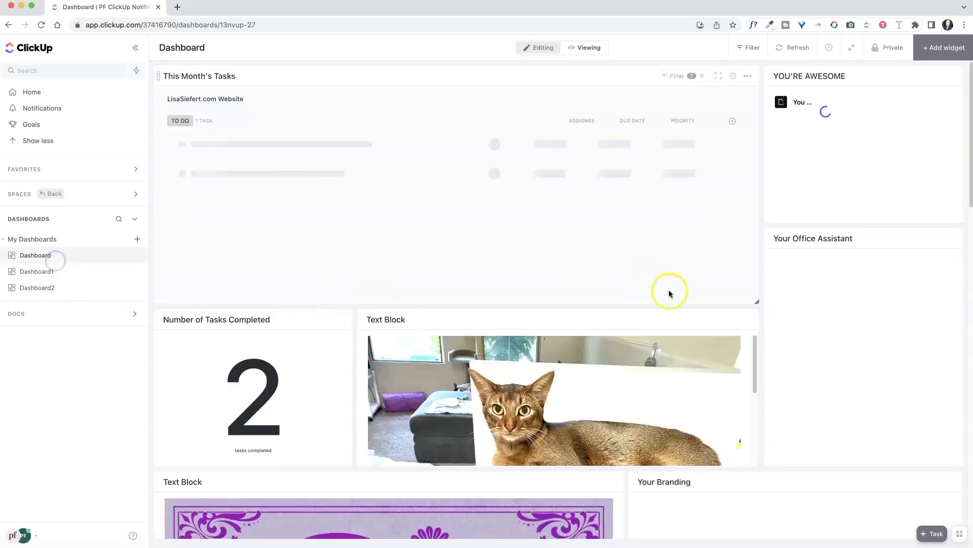
pyautogui.click(137, 239)
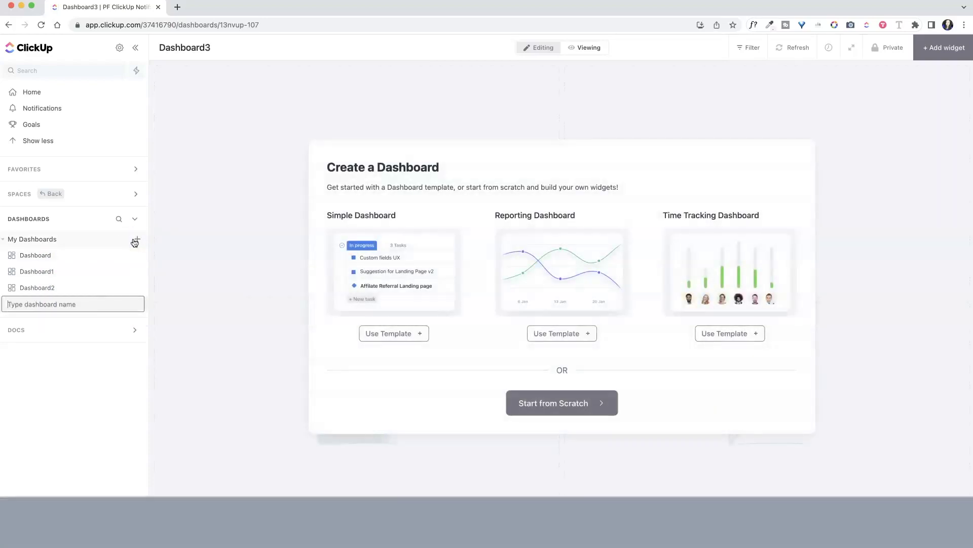
pyautogui.click(535, 401)
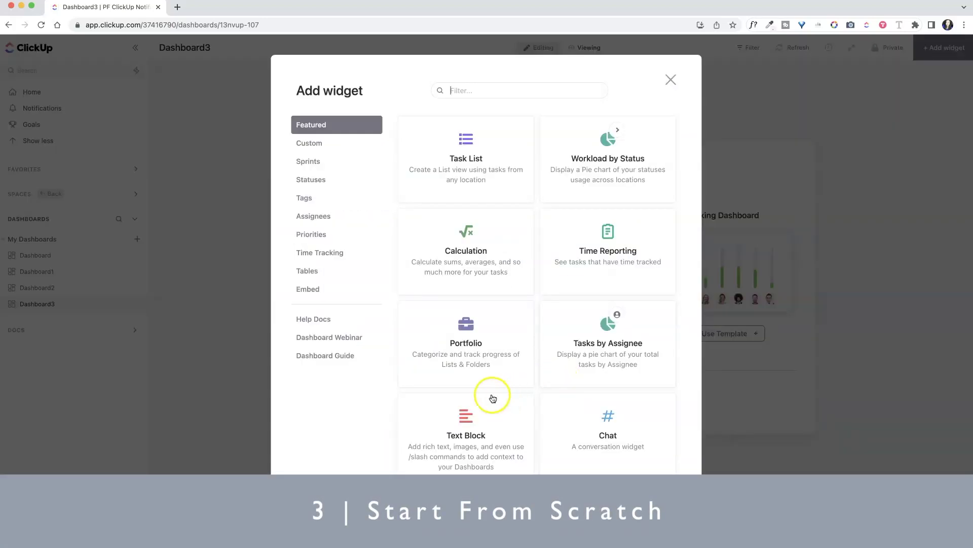
# Set up a Task List widget pulling from all spaces, grouped by due date.
pyautogui.click(460, 154)
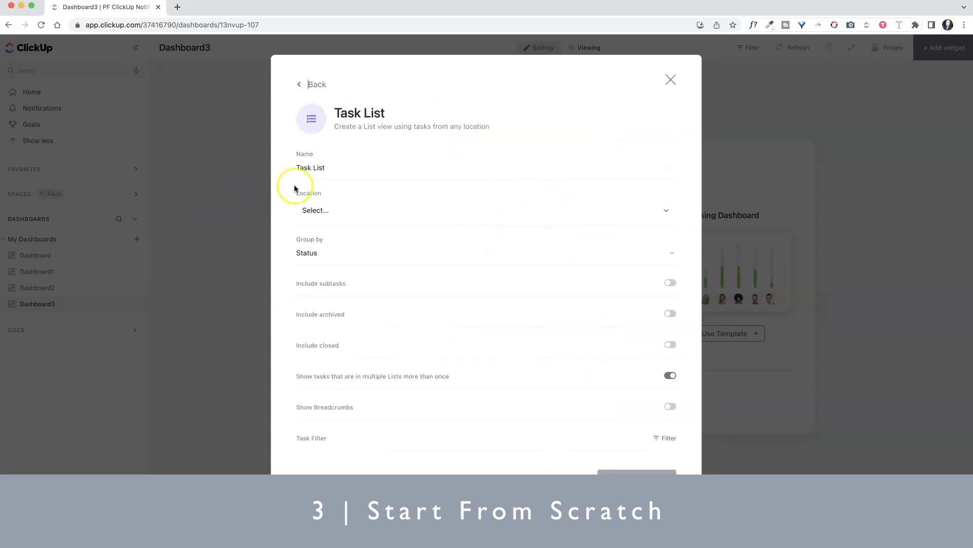
pyautogui.click(669, 211)
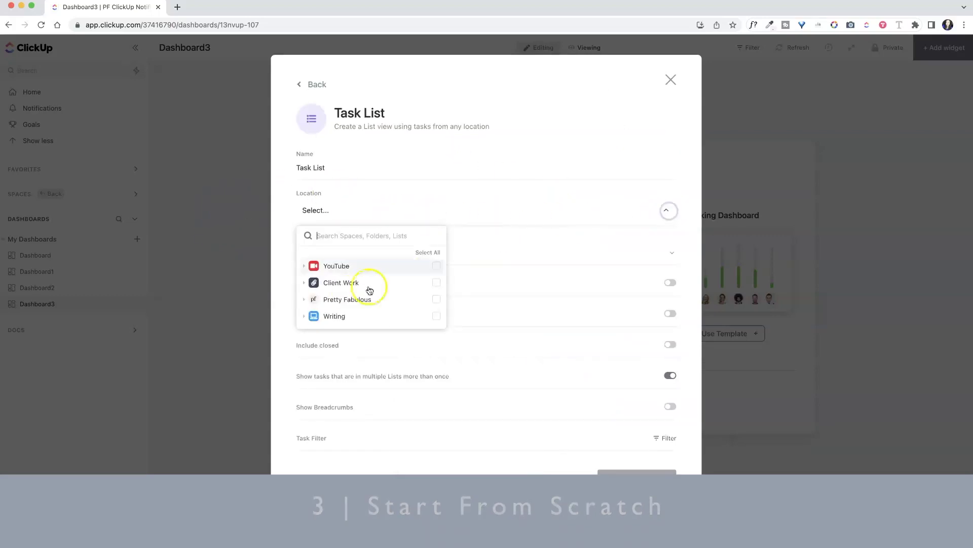
pyautogui.click(428, 252)
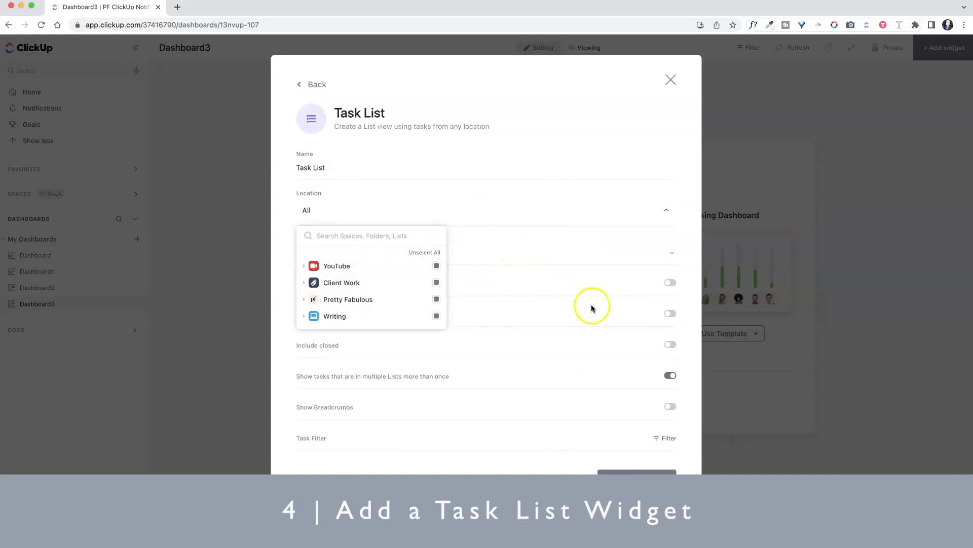
pyautogui.click(651, 224)
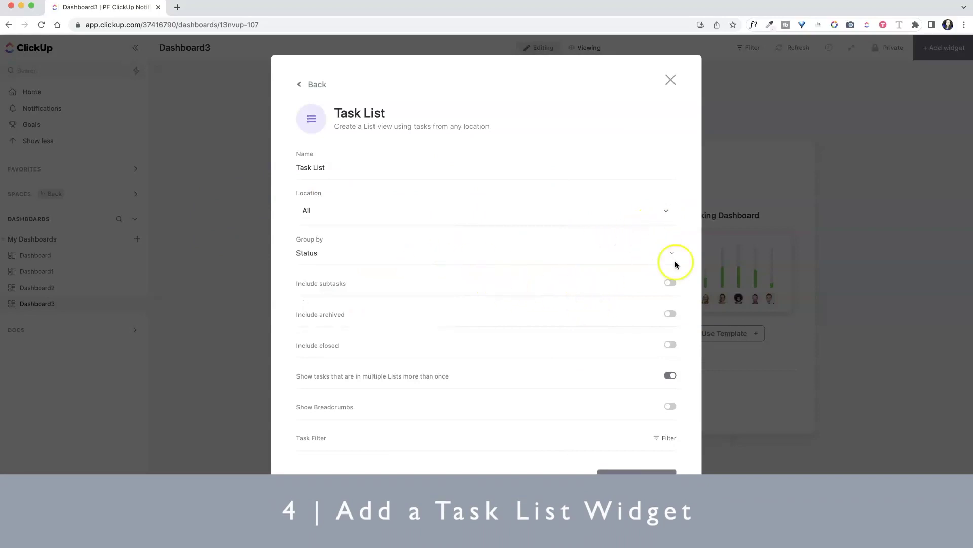
pyautogui.click(671, 253)
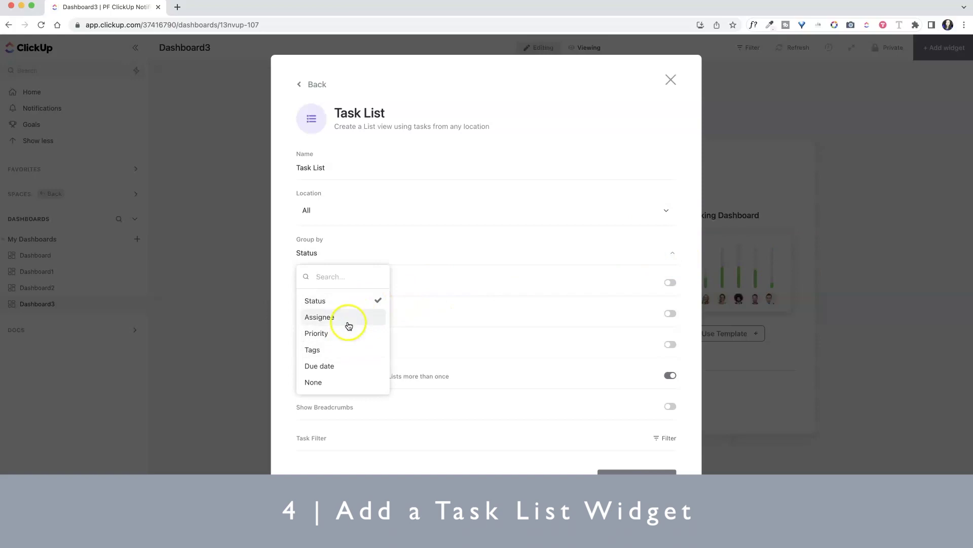
pyautogui.click(346, 368)
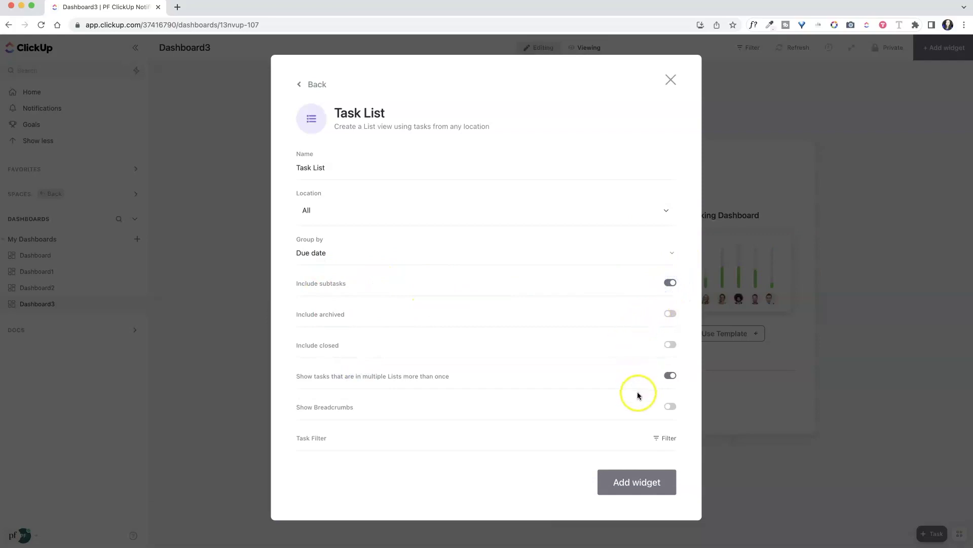
# Leave the task filters empty and add the Task List widget to Dashboard3.
pyautogui.click(669, 442)
pyautogui.scroll(-1, 683, 426)
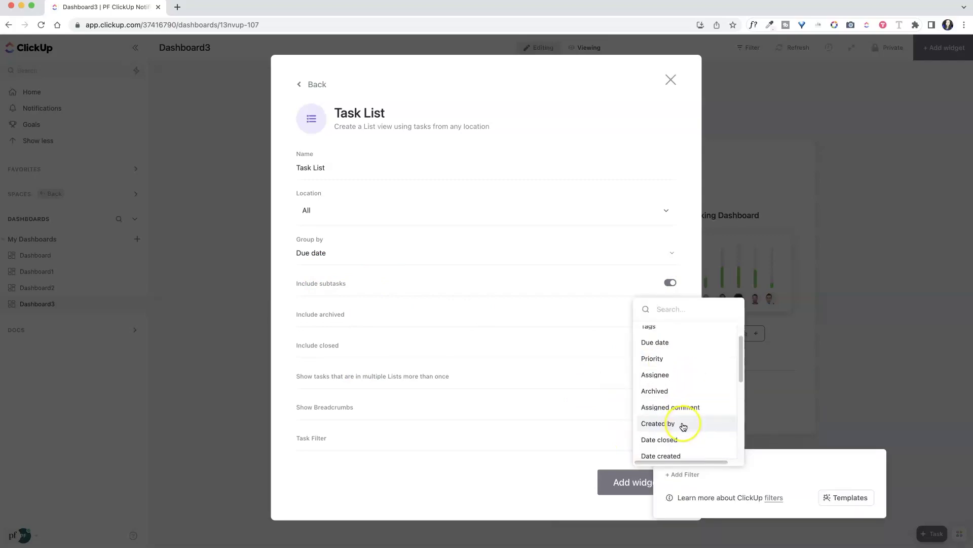
pyautogui.scroll(-5, 683, 425)
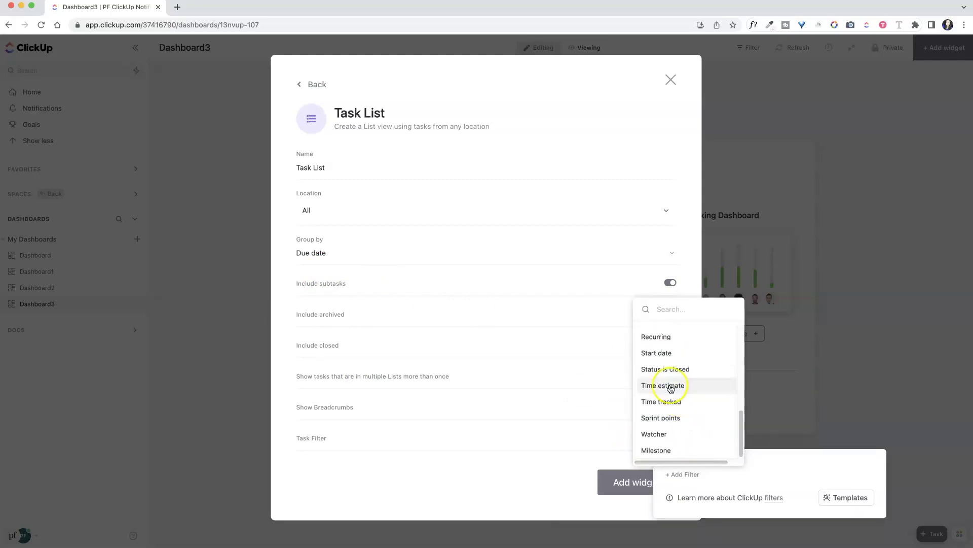
pyautogui.click(569, 383)
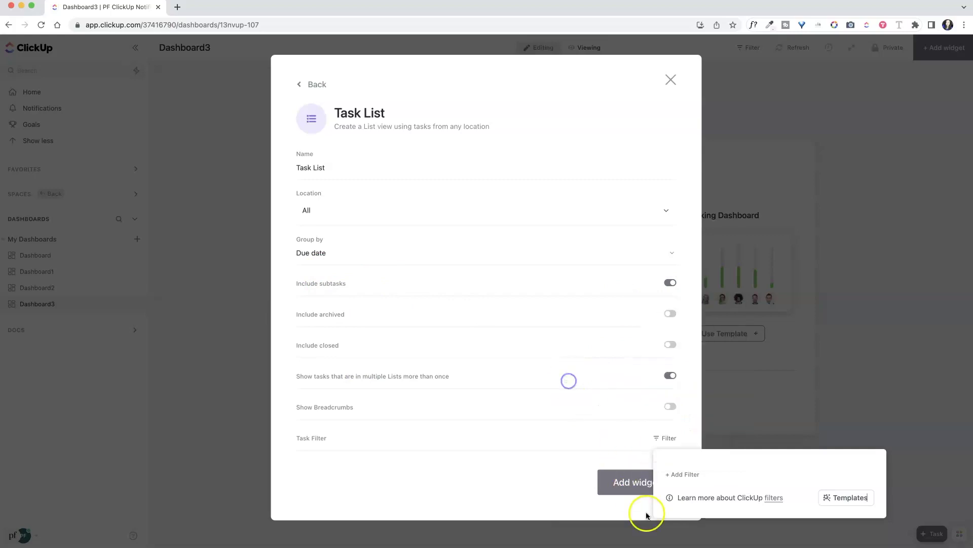
pyautogui.click(619, 481)
pyautogui.click(640, 482)
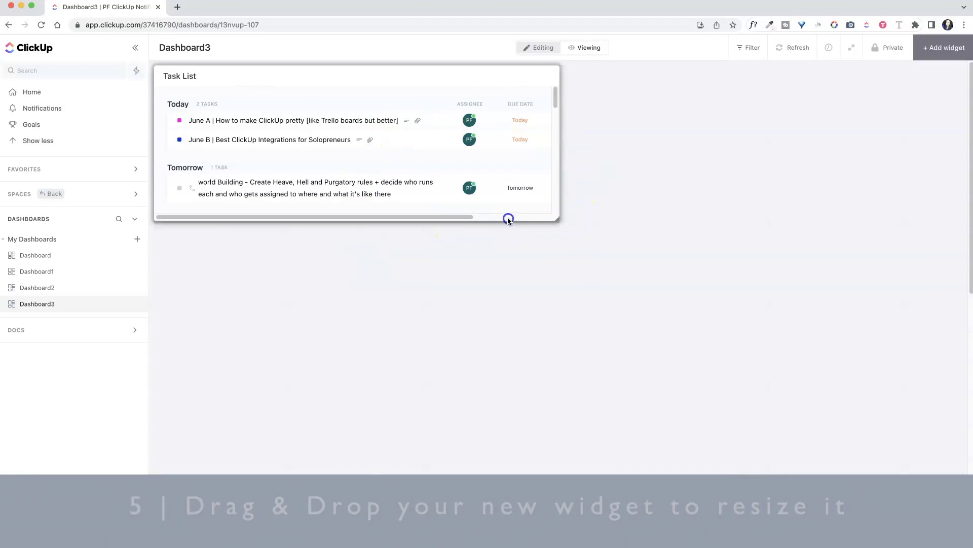
# Resize the Task List widget from its corner, then reopen the widget gallery.
pyautogui.moveTo(557, 220); pyautogui.dragTo(679, 246)
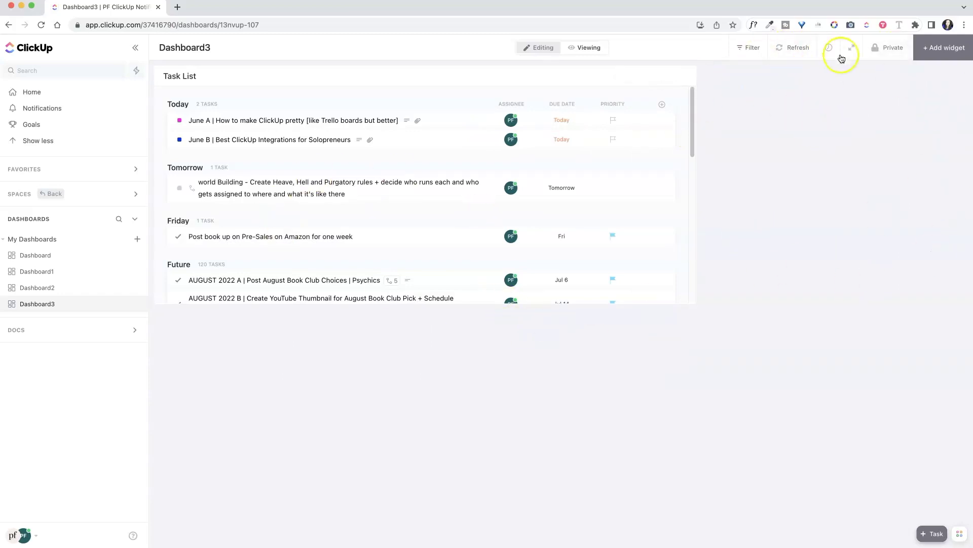
pyautogui.click(945, 49)
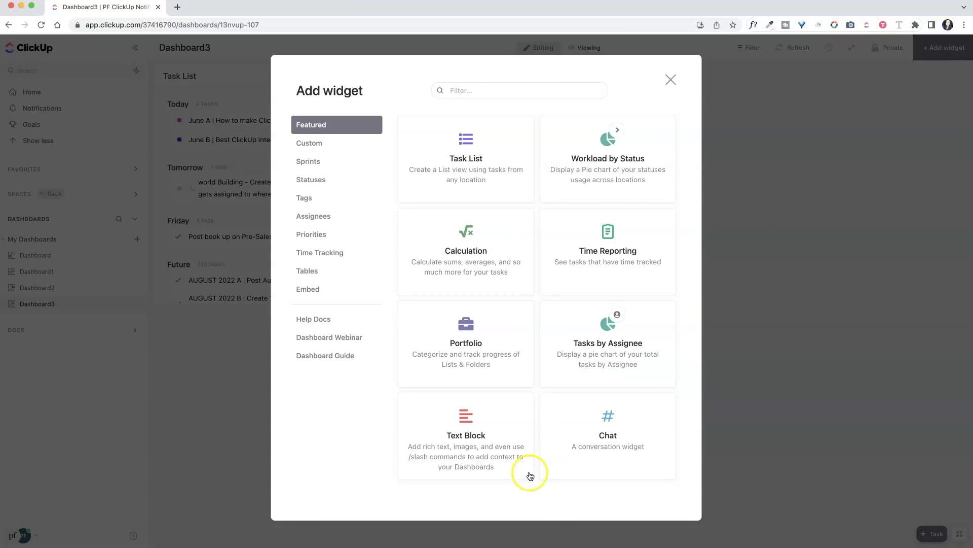
# Add a Text Block containing a GIPHY cute-puppies GIF to the dashboard.
pyautogui.click(467, 438)
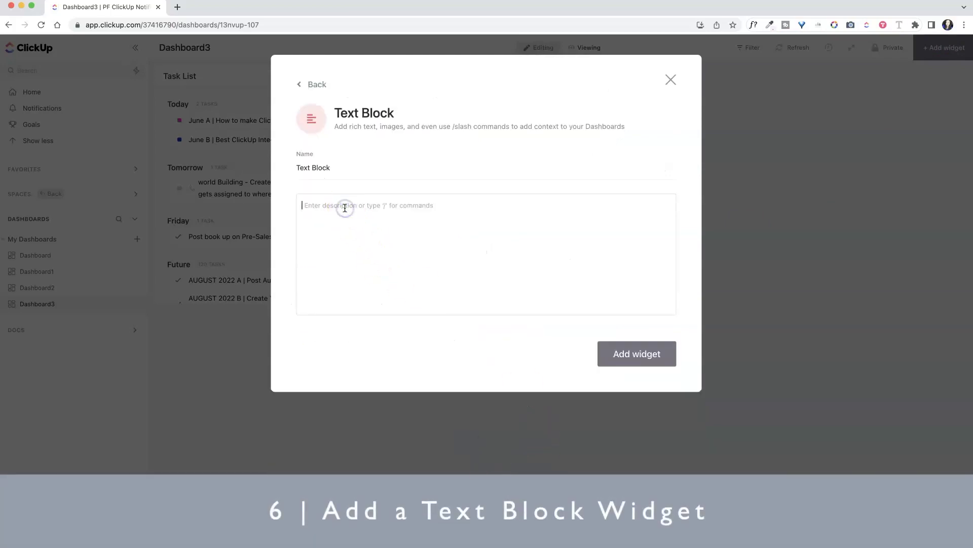
pyautogui.write('/ ')
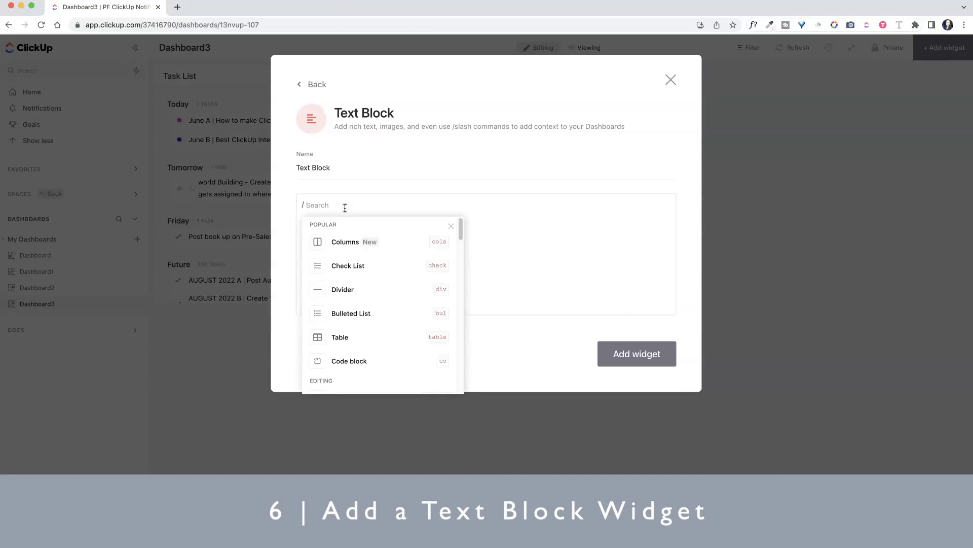
pyautogui.write('giphy')
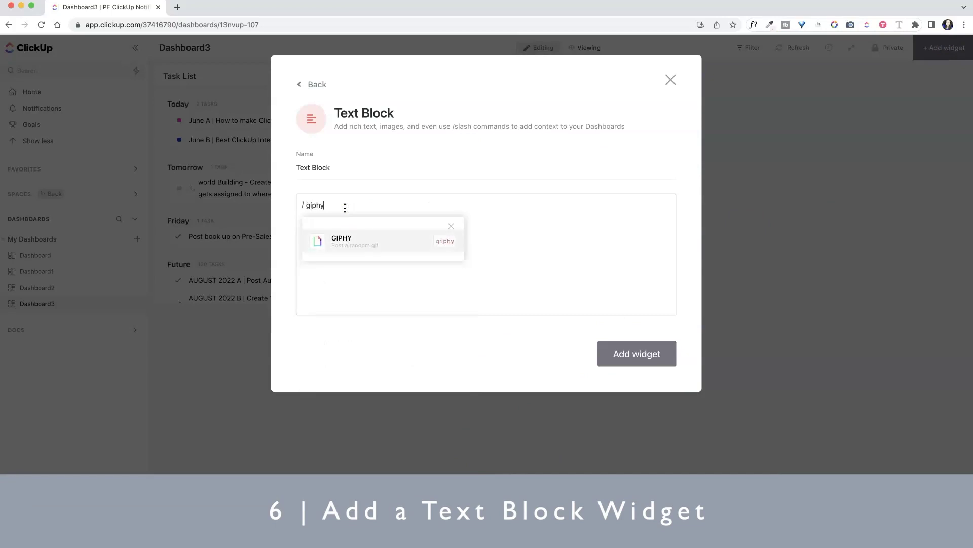
pyautogui.press('Return')
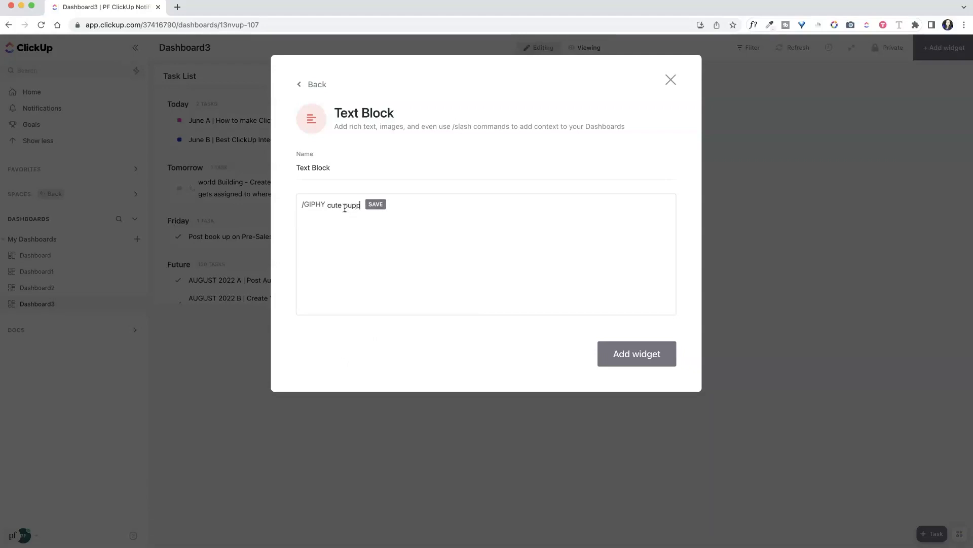
pyautogui.press('Return')
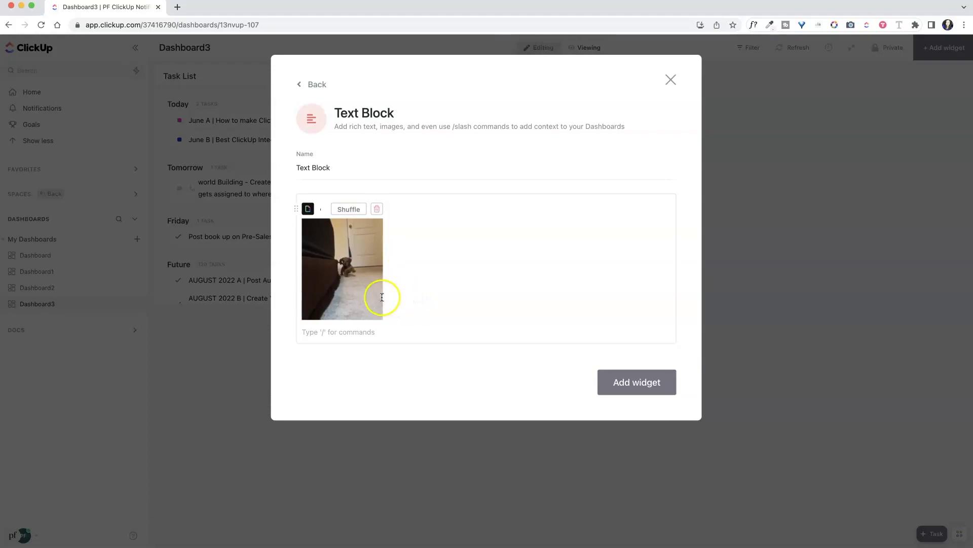
pyautogui.click(641, 382)
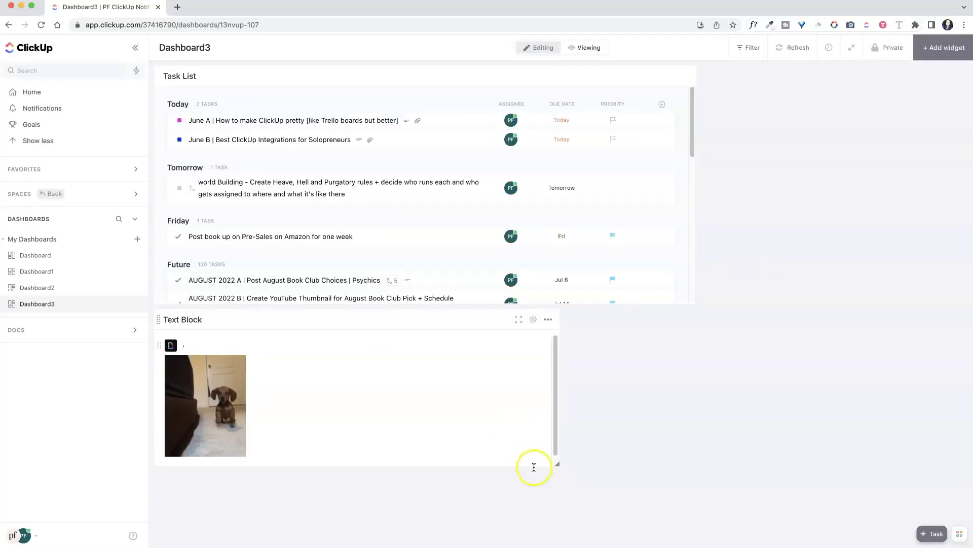
# Narrow and shorten the puppy block and place it top-right beside the Task List.
pyautogui.moveTo(556, 463); pyautogui.dragTo(250, 465)
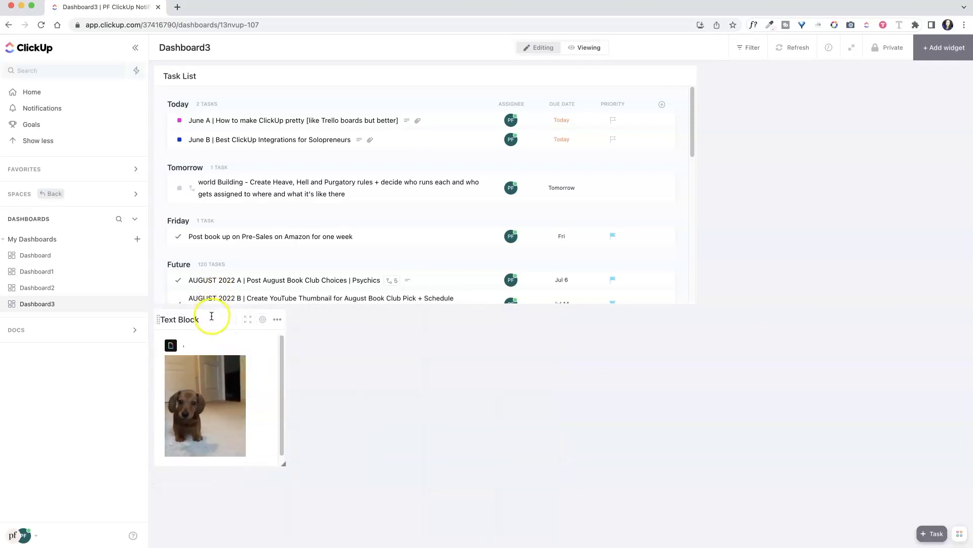
pyautogui.moveTo(215, 316); pyautogui.dragTo(766, 82)
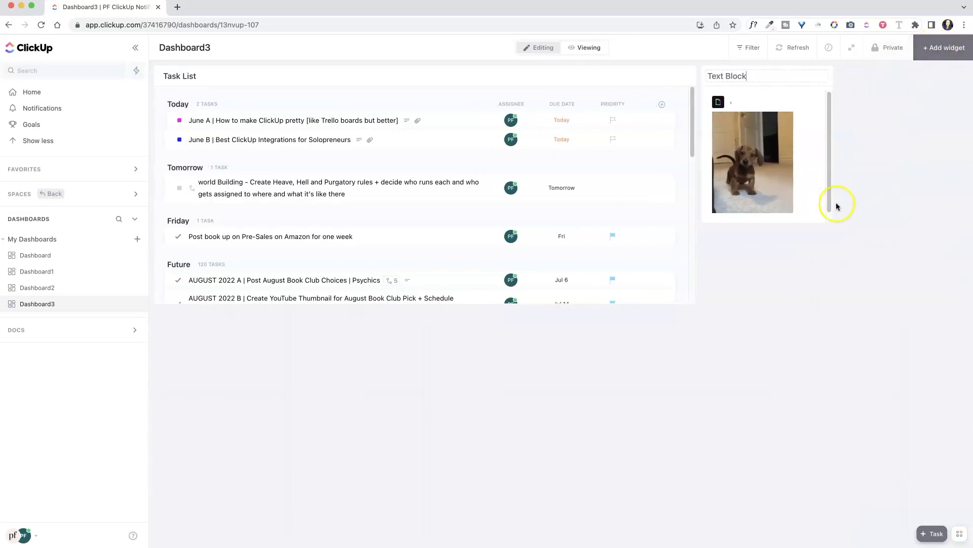
pyautogui.moveTo(829, 219); pyautogui.dragTo(788, 228)
pyautogui.moveTo(829, 301); pyautogui.dragTo(822, 222)
pyautogui.click(943, 48)
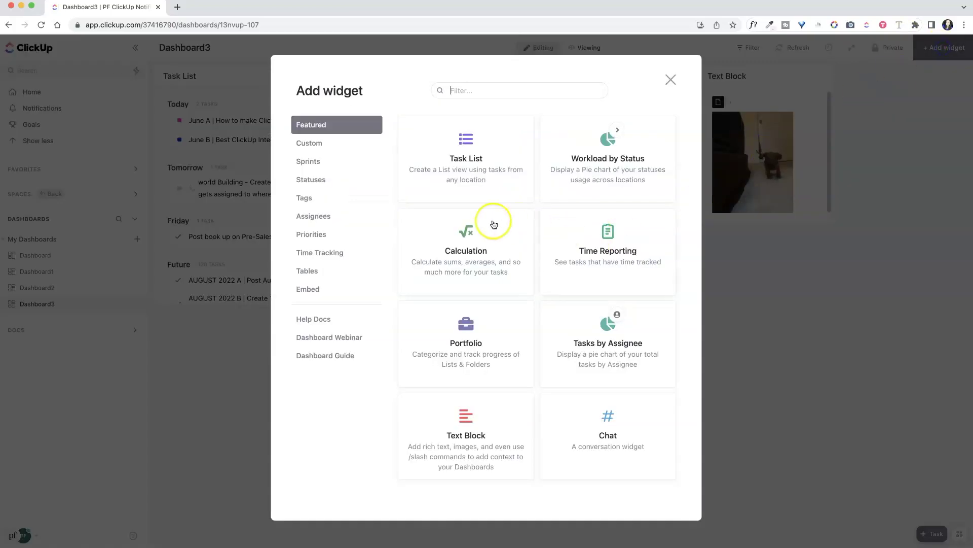
# Add a Text Block with a GIPHY kittens GIF, shuffled to the Jedi Kittens one.
pyautogui.click(474, 417)
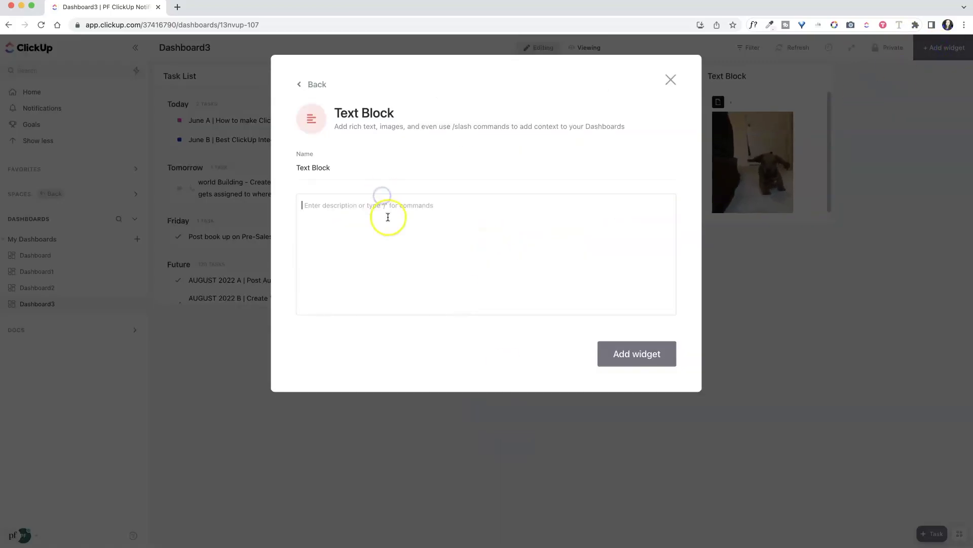
pyautogui.click(388, 217)
pyautogui.write('/giphy')
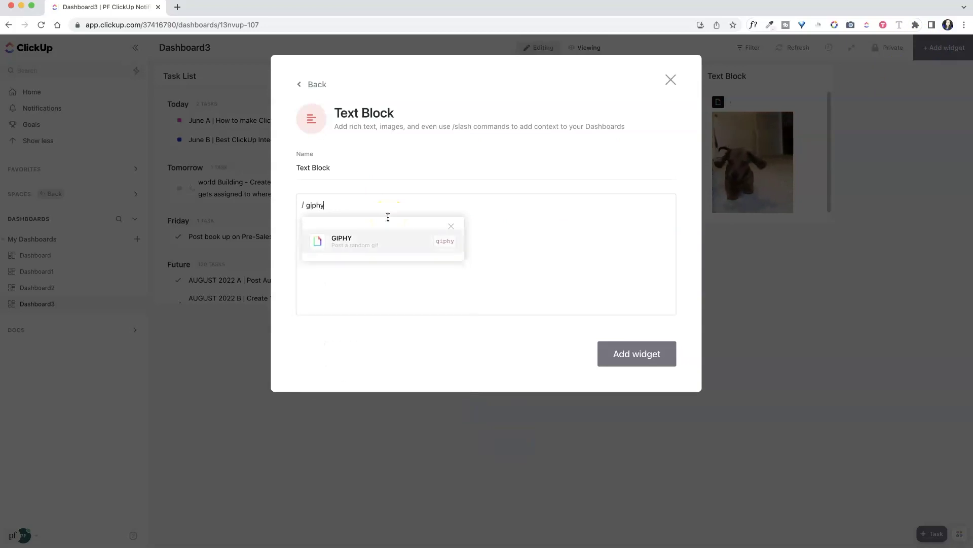
pyautogui.press('Return')
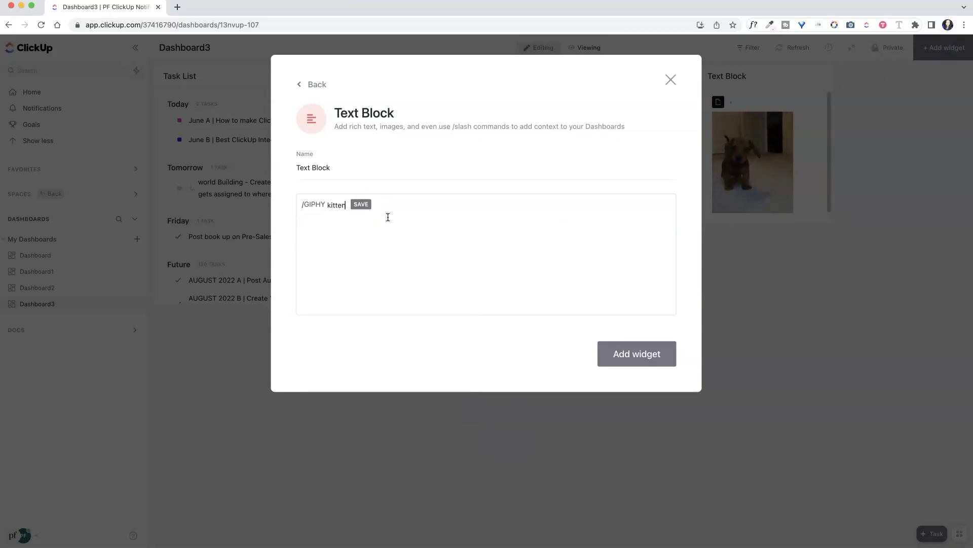
pyautogui.write('kittens')
pyautogui.press('Return')
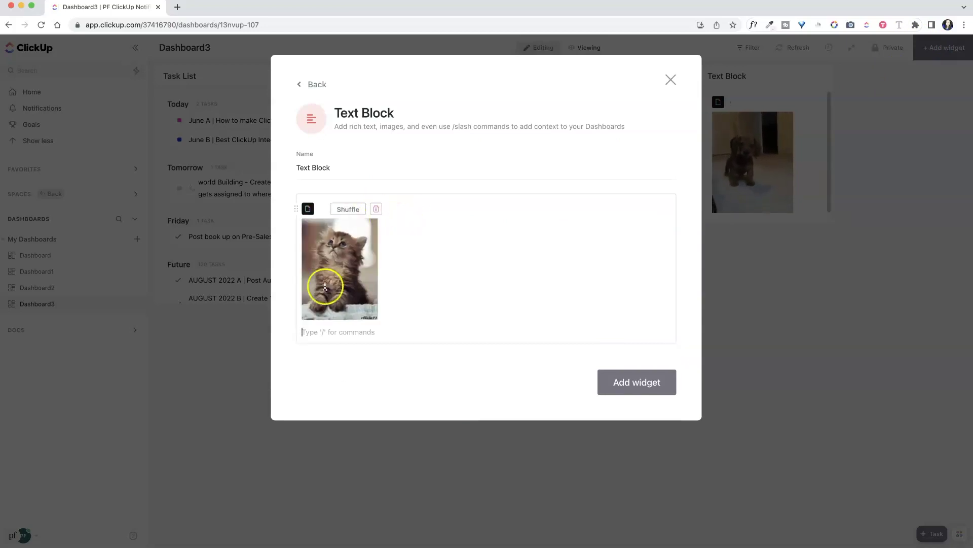
pyautogui.click(349, 209)
pyautogui.click(373, 210)
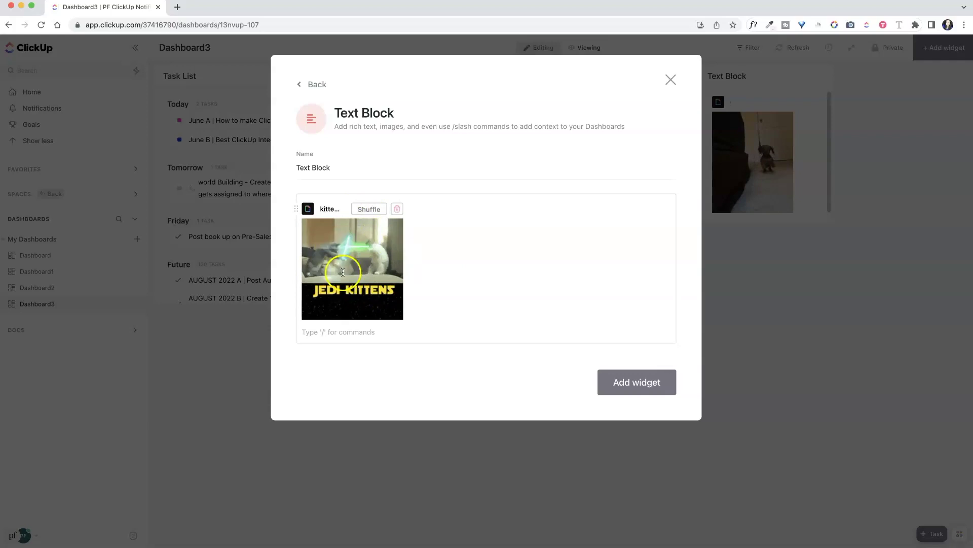
pyautogui.click(635, 384)
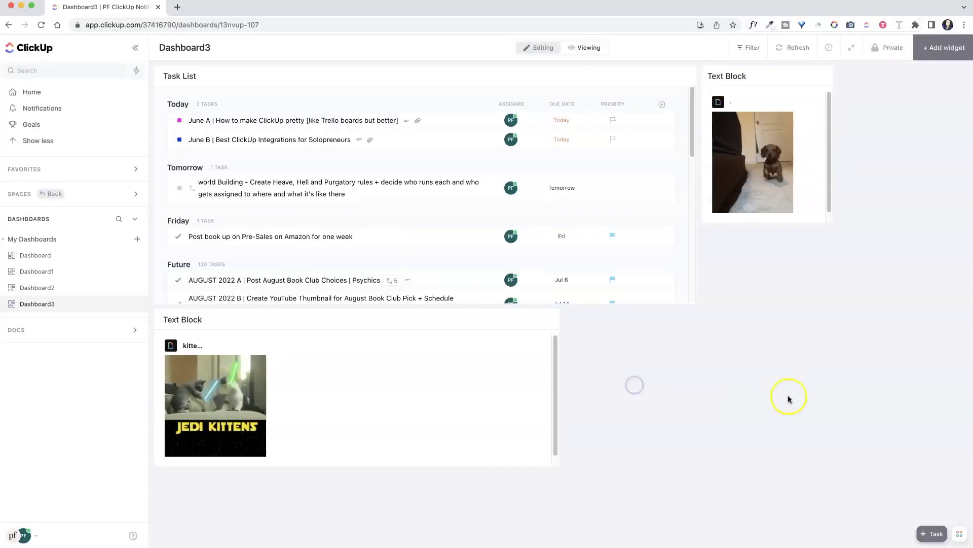
# Narrow, shorten and move the Lucky's future sibling block to the top right.
pyautogui.moveTo(557, 464); pyautogui.dragTo(282, 469)
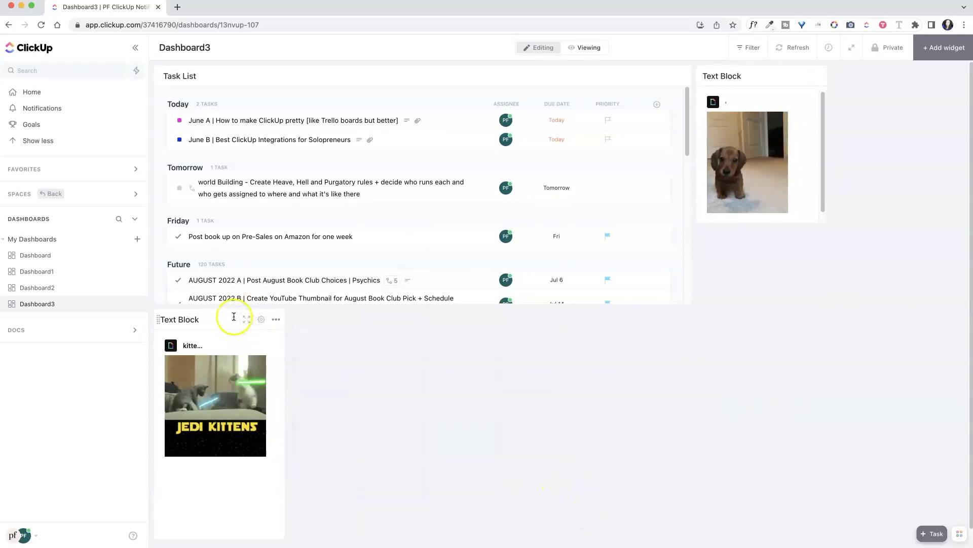
pyautogui.moveTo(234, 317); pyautogui.dragTo(903, 83)
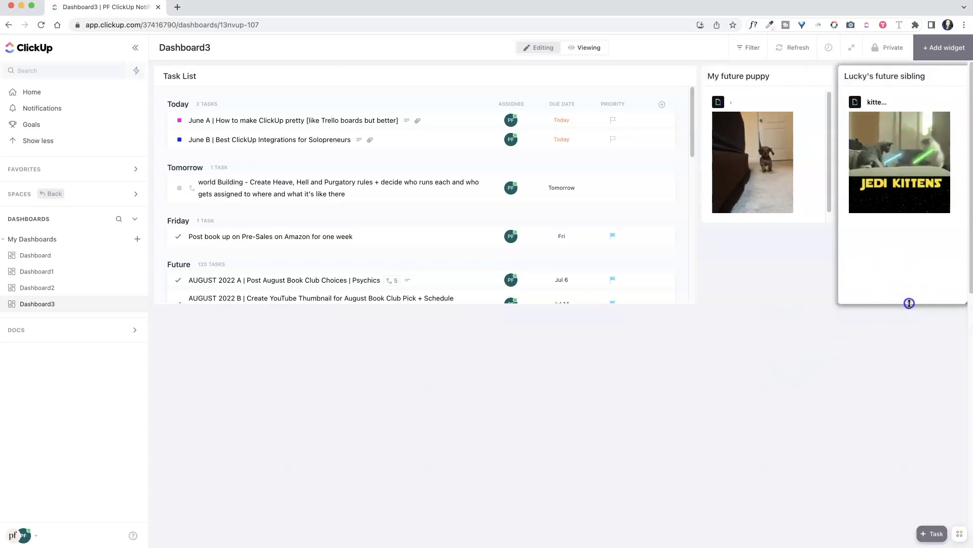
pyautogui.moveTo(909, 303); pyautogui.dragTo(908, 220)
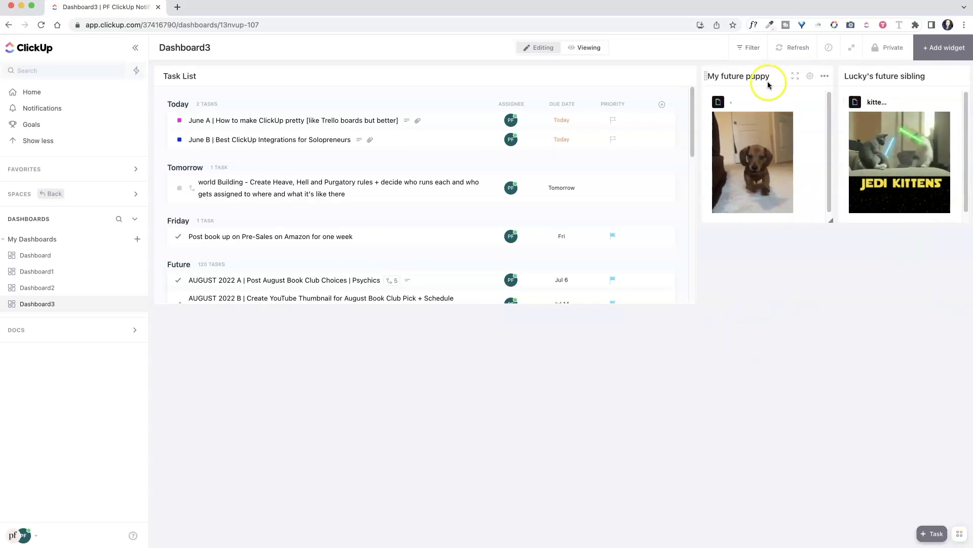
pyautogui.click(943, 47)
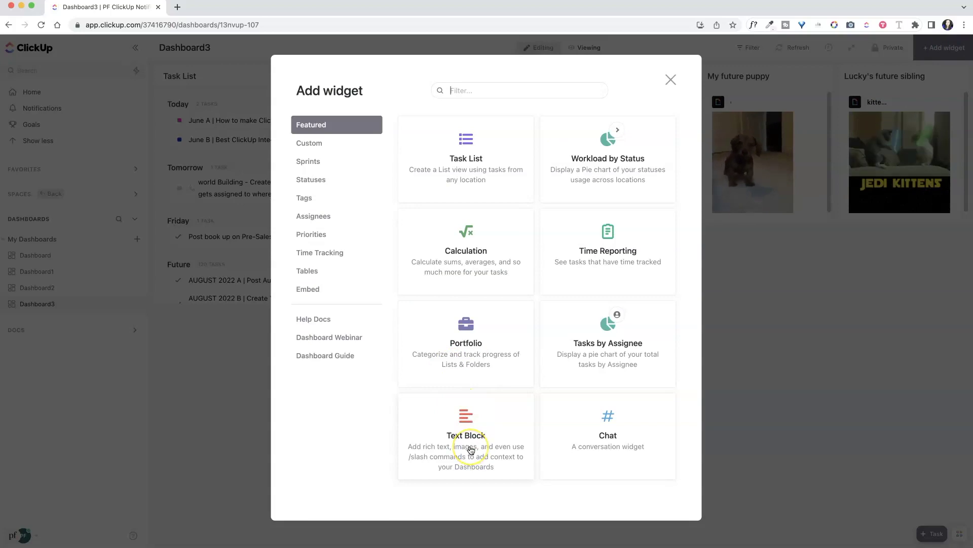
# Browse the Custom, Sprints, Statuses, Tags, Assignees, Priorities, Time Tracking and Tables categories, ending on Embed.
pyautogui.click(326, 144)
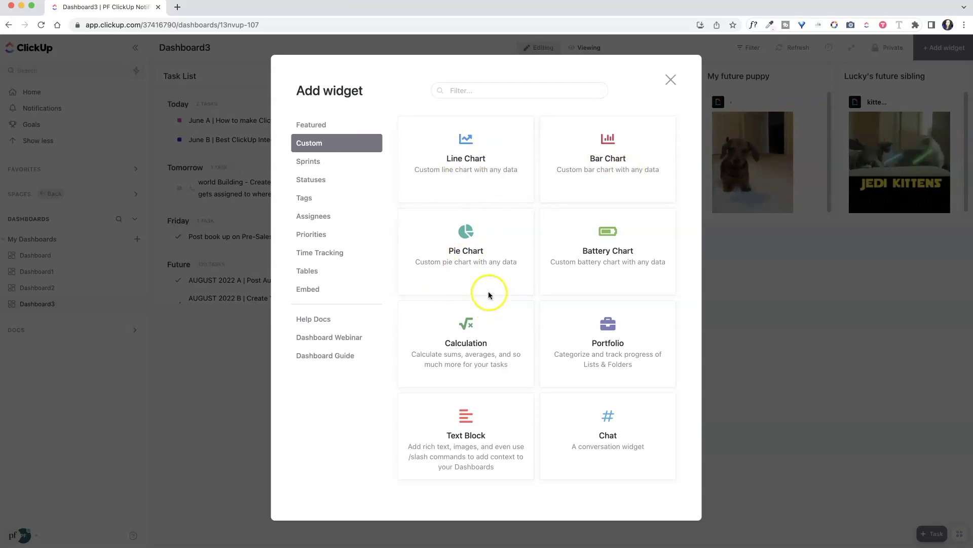
pyautogui.click(335, 160)
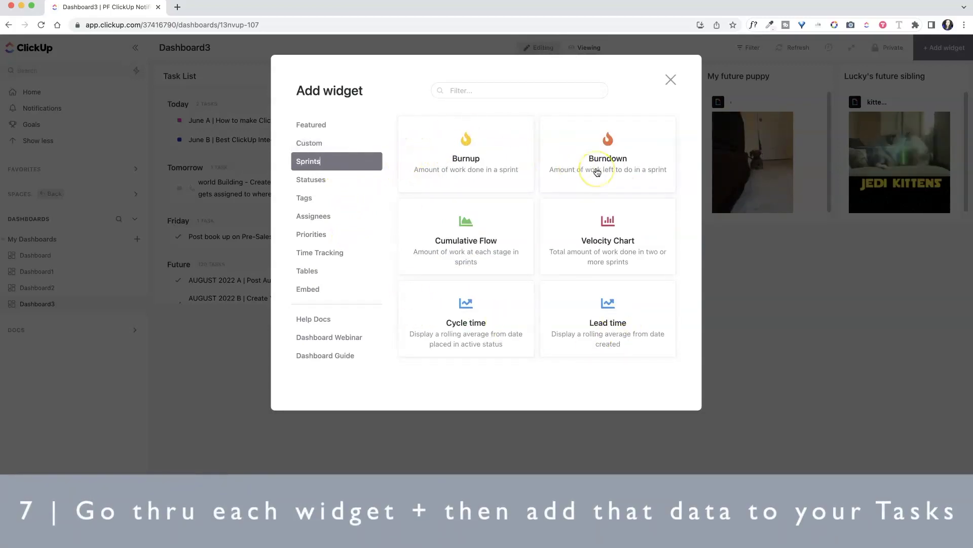
pyautogui.click(349, 181)
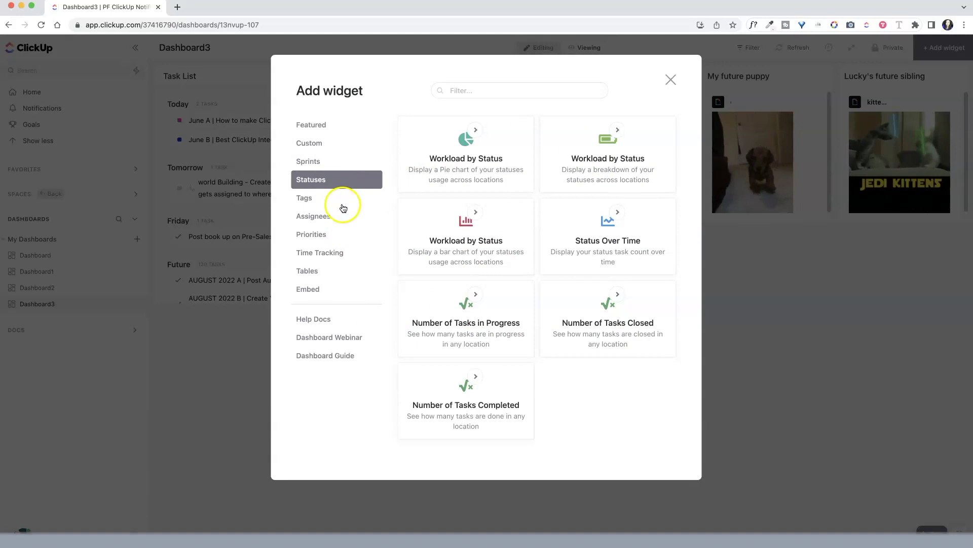
pyautogui.click(338, 202)
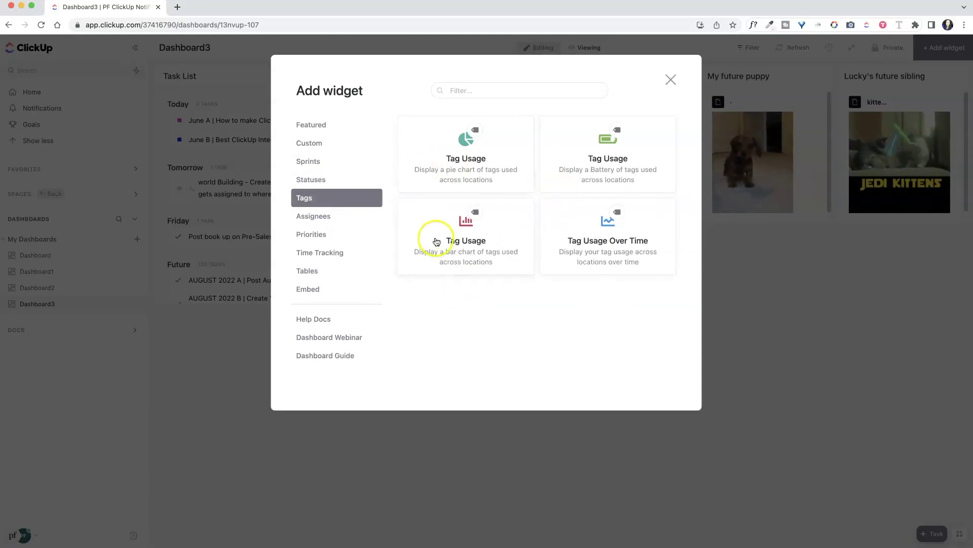
pyautogui.click(343, 220)
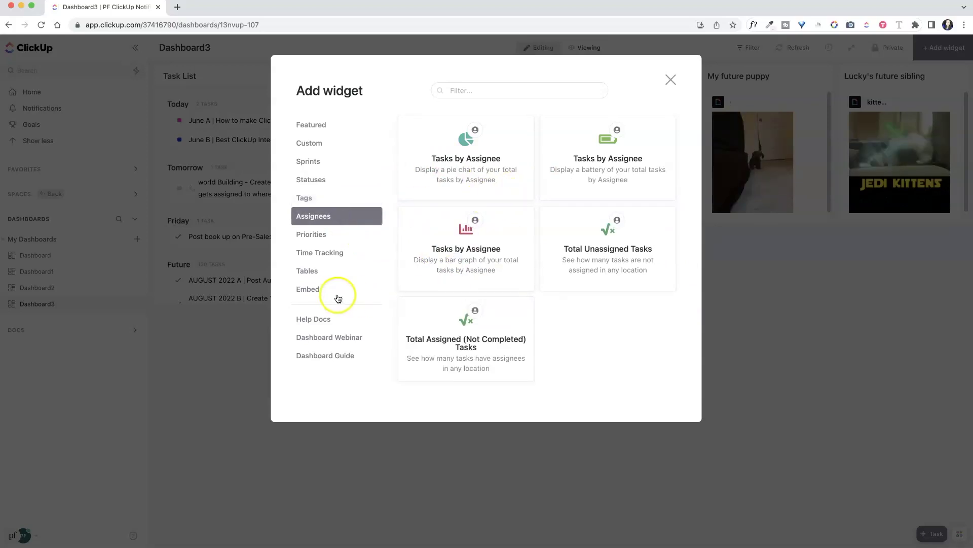
pyautogui.click(332, 235)
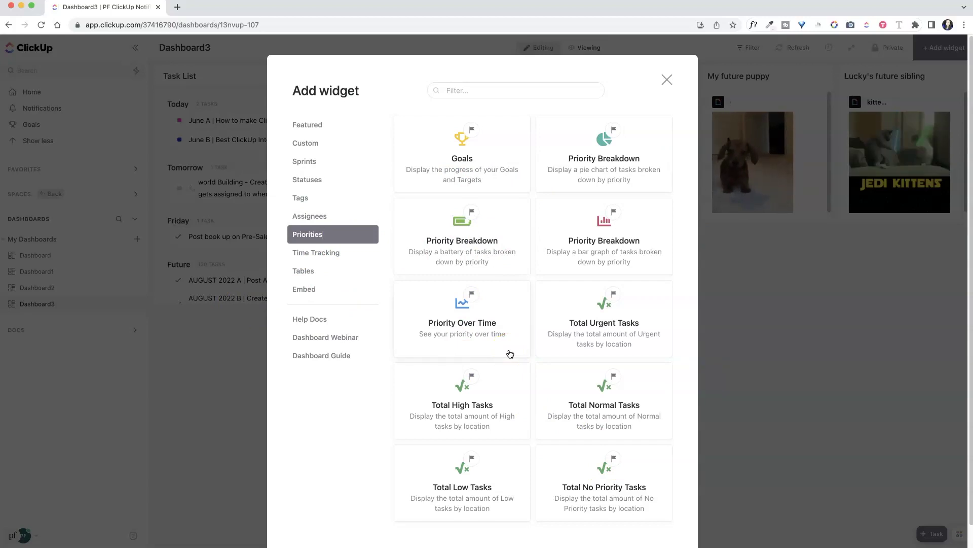
pyautogui.click(342, 259)
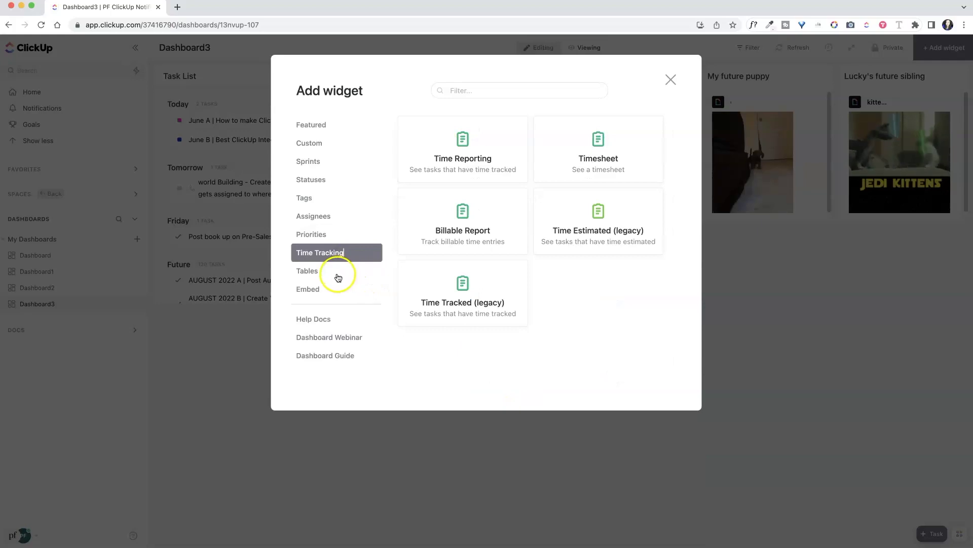
pyautogui.click(337, 272)
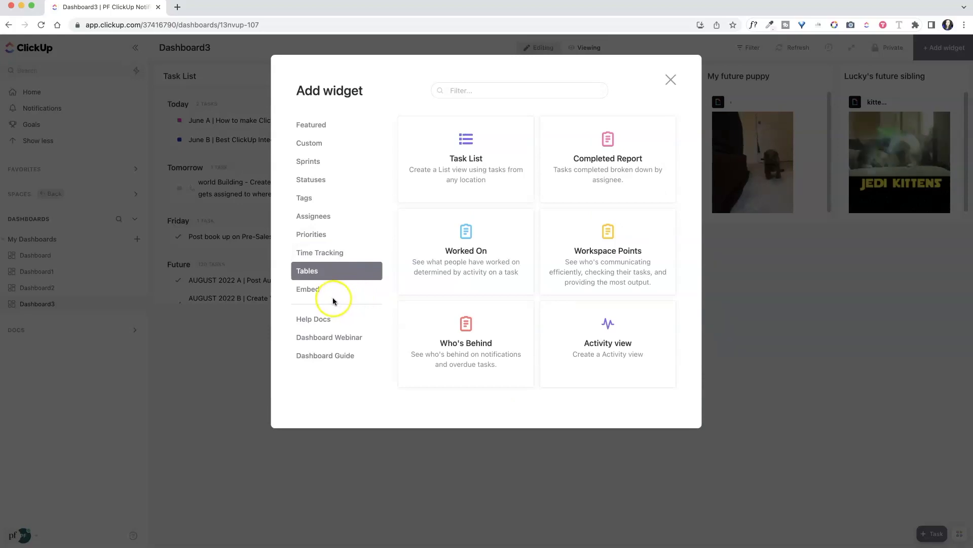
pyautogui.click(329, 291)
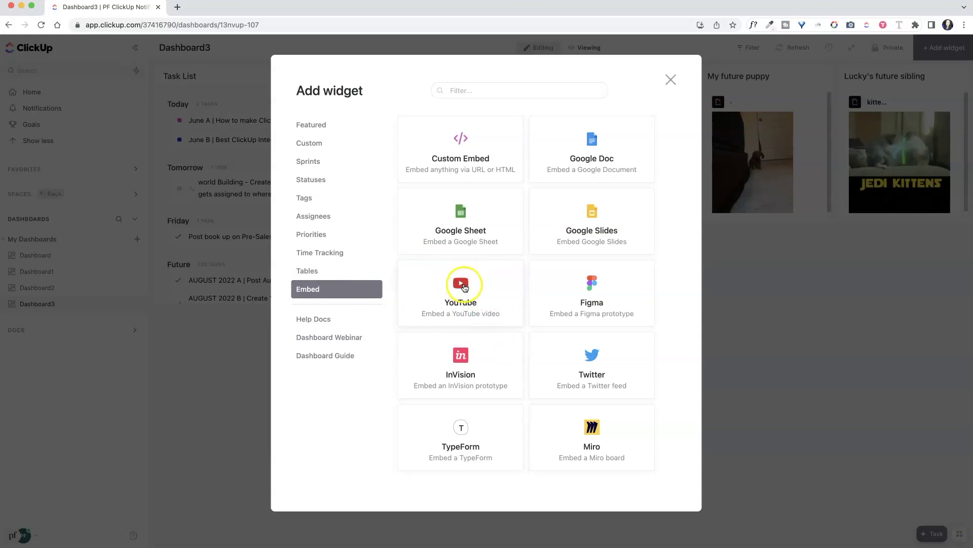
# Embed the Beginners Guide to Digital Illustration YouTube video as a dashboard widget.
pyautogui.click(464, 285)
pyautogui.click(273, 227)
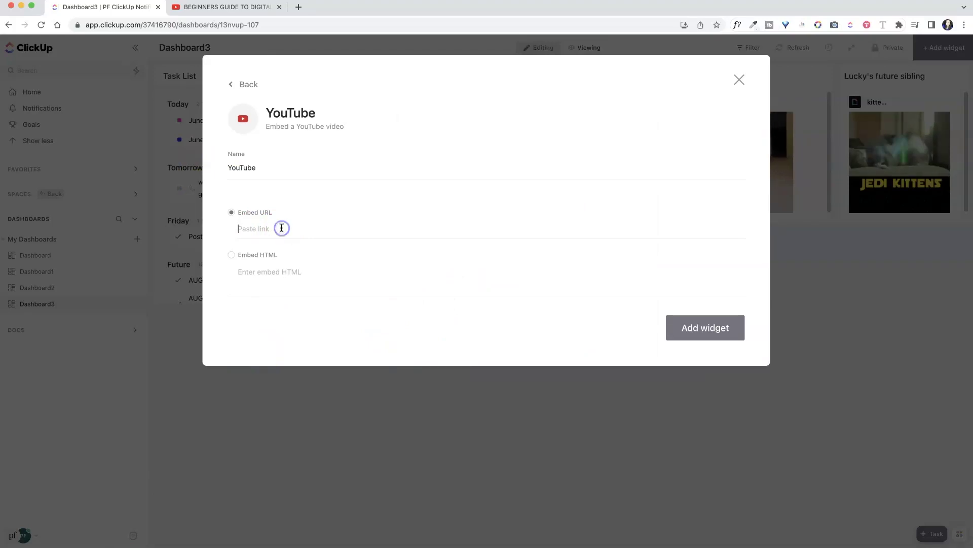
pyautogui.write('https://youtu.be/llnICKN-Sa8')
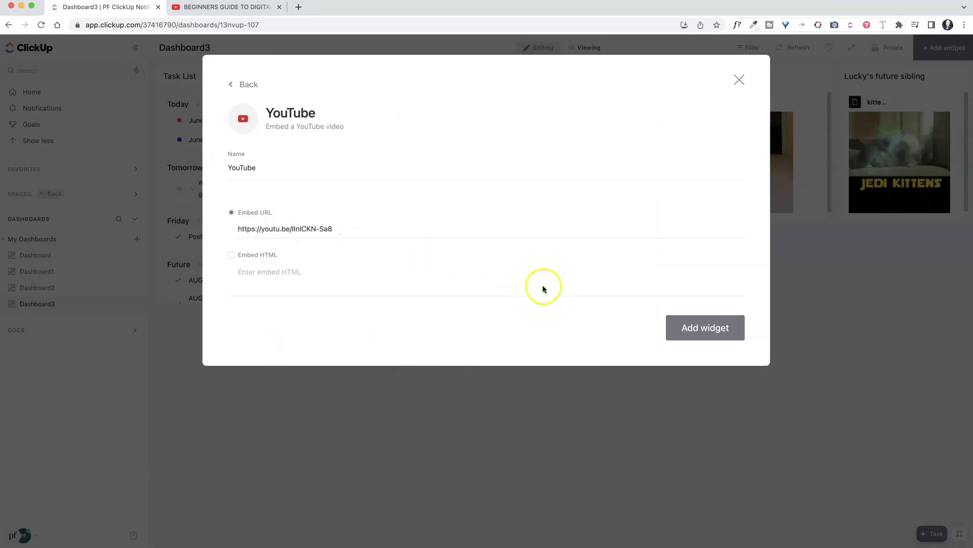
pyautogui.click(708, 333)
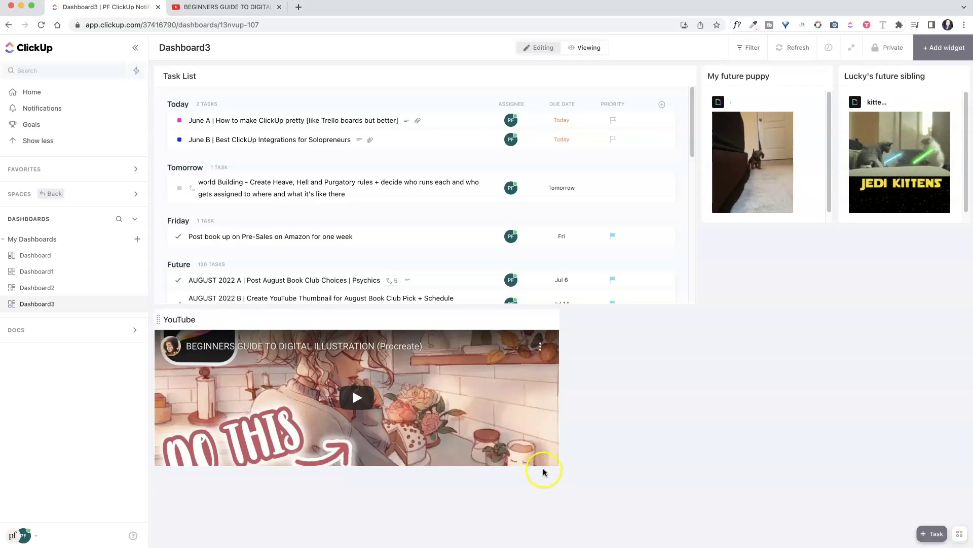
# Enlarge the YouTube widget and test playing and pausing the video.
pyautogui.moveTo(558, 465); pyautogui.dragTo(630, 502)
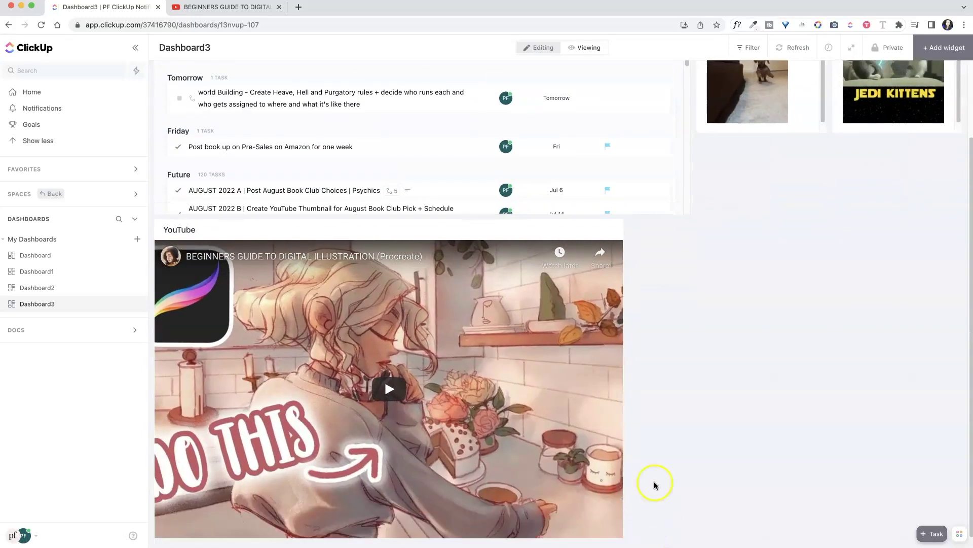
pyautogui.click(389, 389)
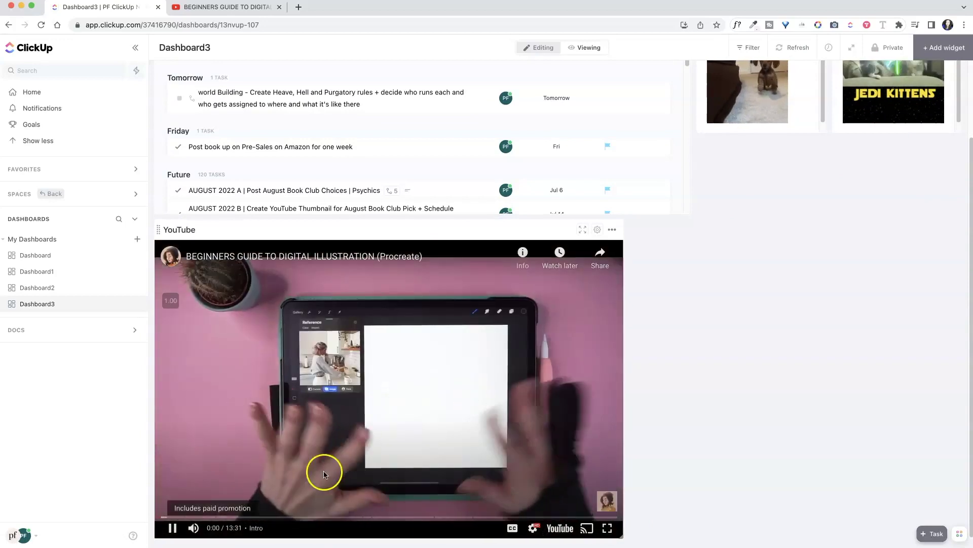
pyautogui.click(172, 527)
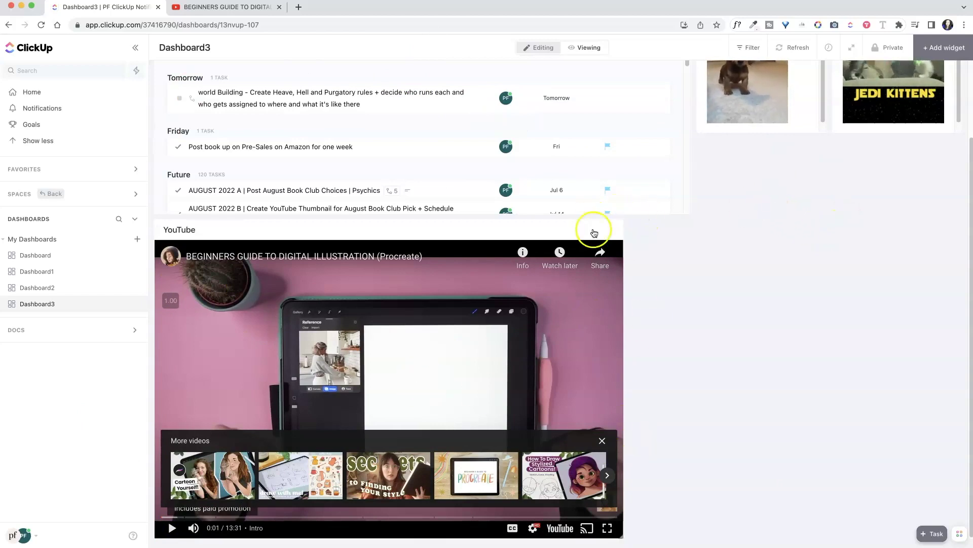
pyautogui.click(716, 148)
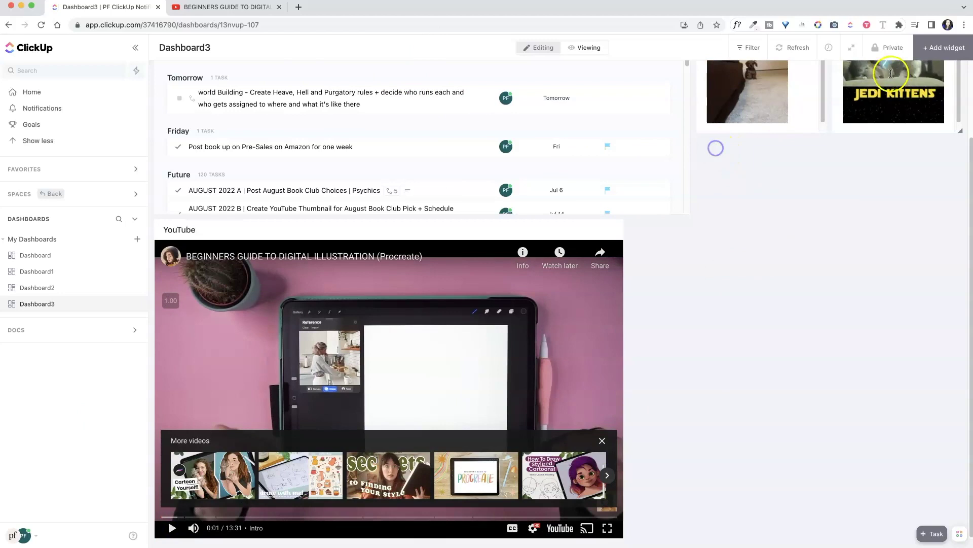
pyautogui.click(945, 51)
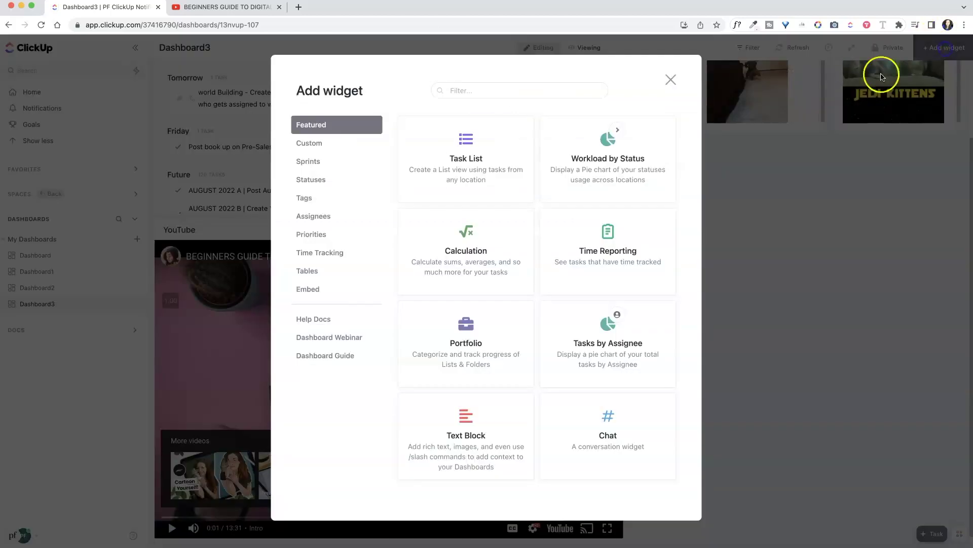
# Create a Text Block with the Lashes and Lies cover image, named Work in Progress - Novel.
pyautogui.click(430, 412)
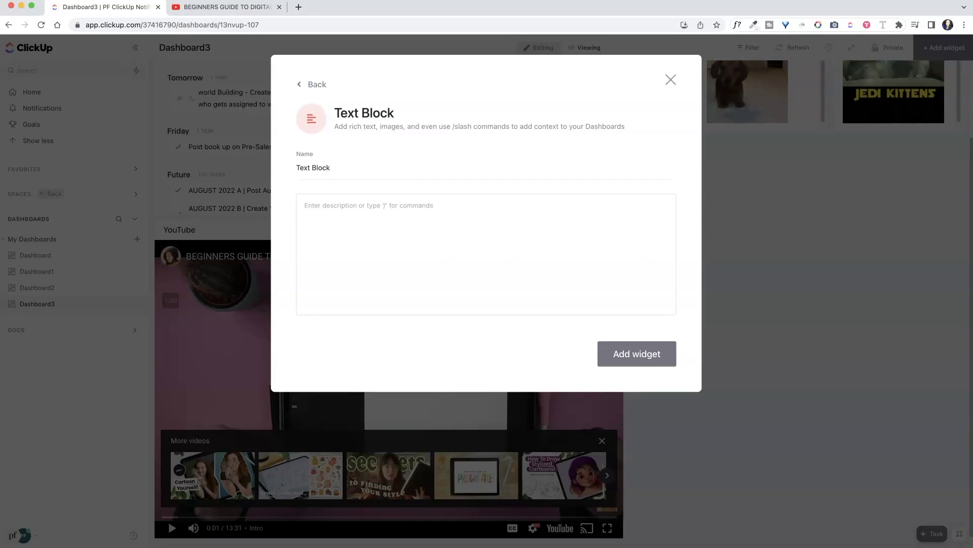
pyautogui.moveTo(507, 71); pyautogui.dragTo(489, 220)
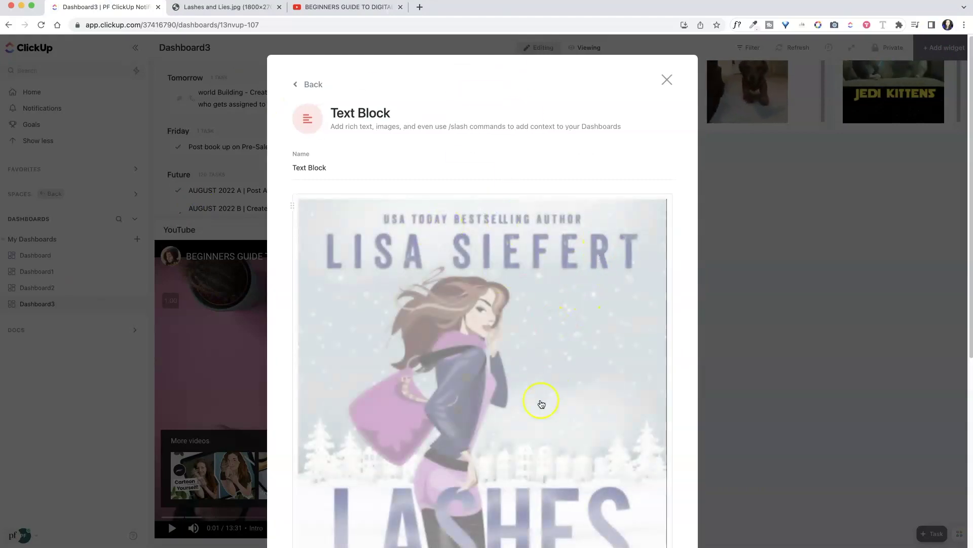
pyautogui.scroll(-4, 549, 370)
pyautogui.scroll(4, 532, 360)
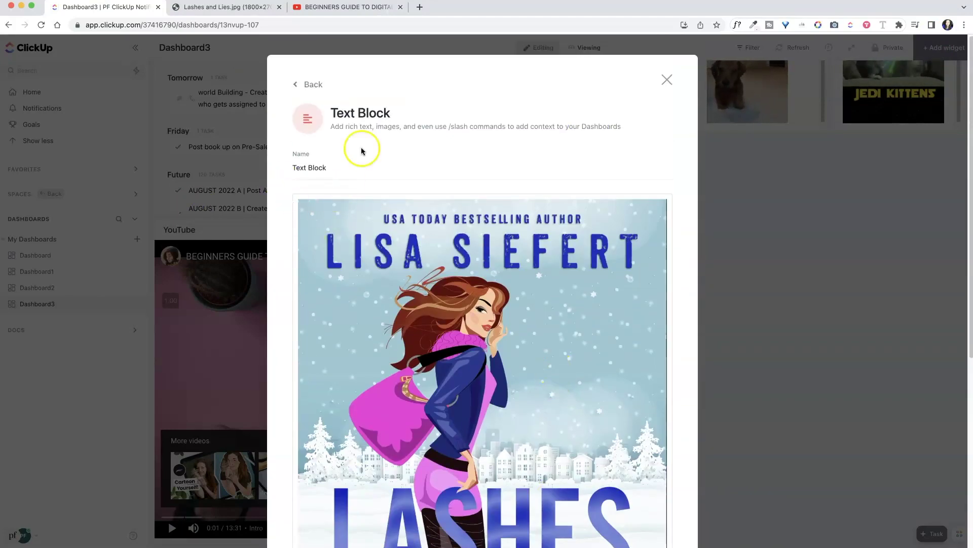
pyautogui.moveTo(339, 169); pyautogui.dragTo(219, 167)
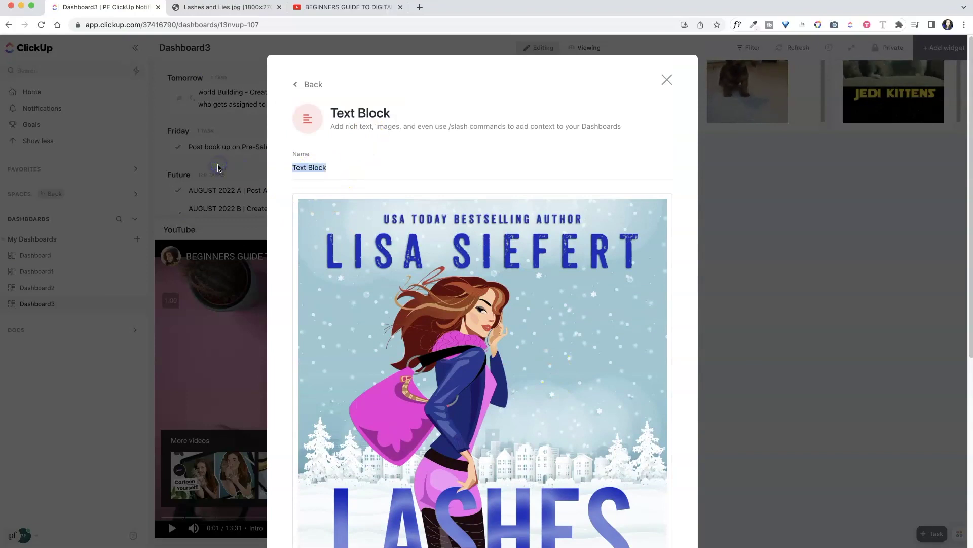
pyautogui.write('Wor')
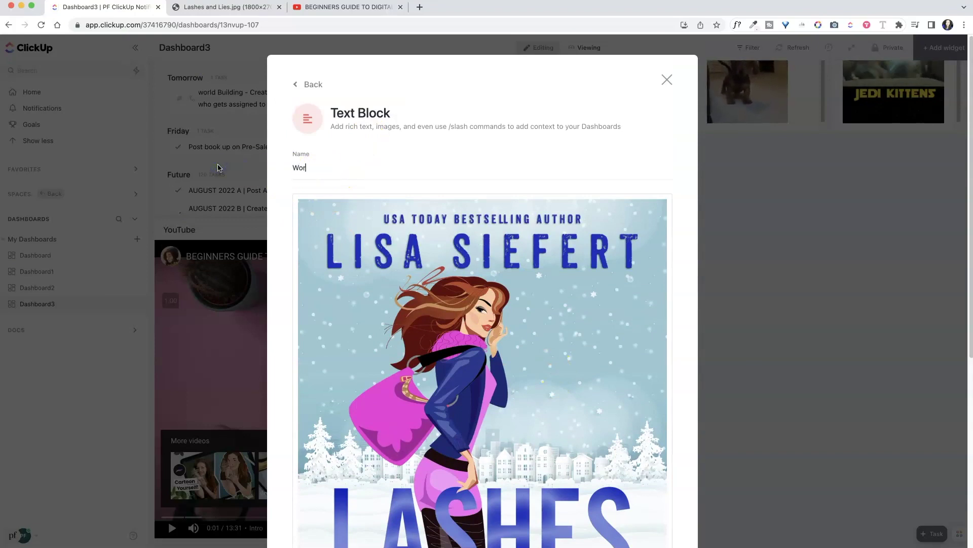
pyautogui.write('k in Progress - Novel')
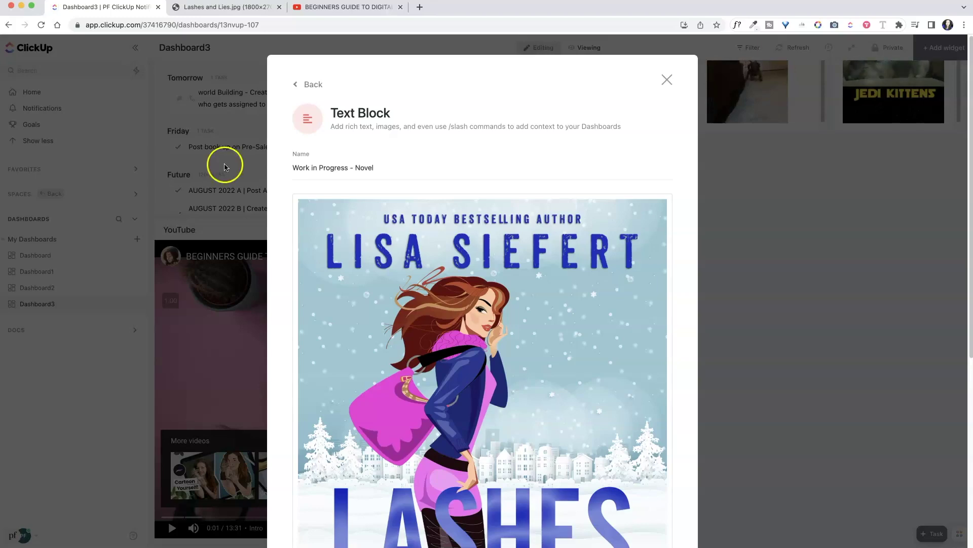
pyautogui.scroll(-10, 225, 168)
# Add the novel-cover block, shorten the YouTube widget, and move the narrowed novel block right.
pyautogui.click(619, 514)
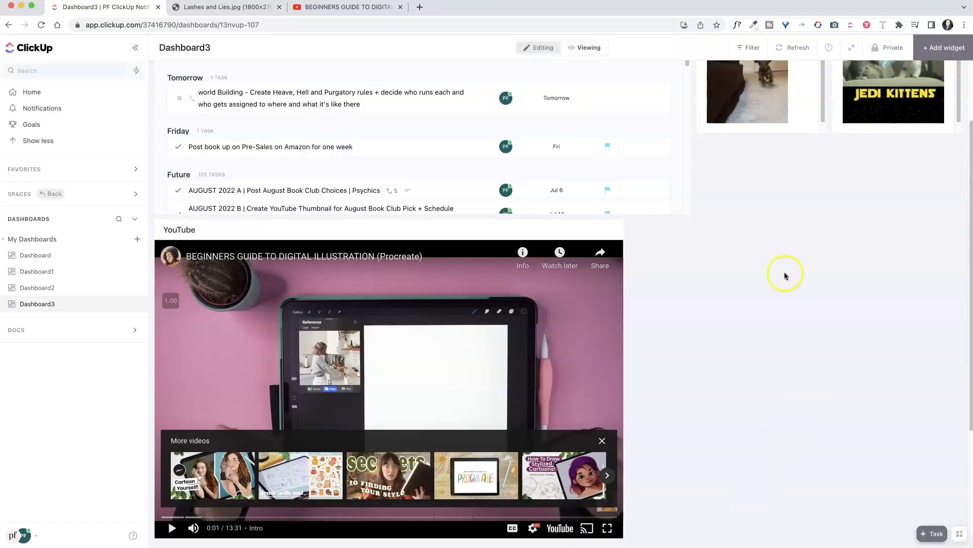
pyautogui.scroll(-3, 713, 312)
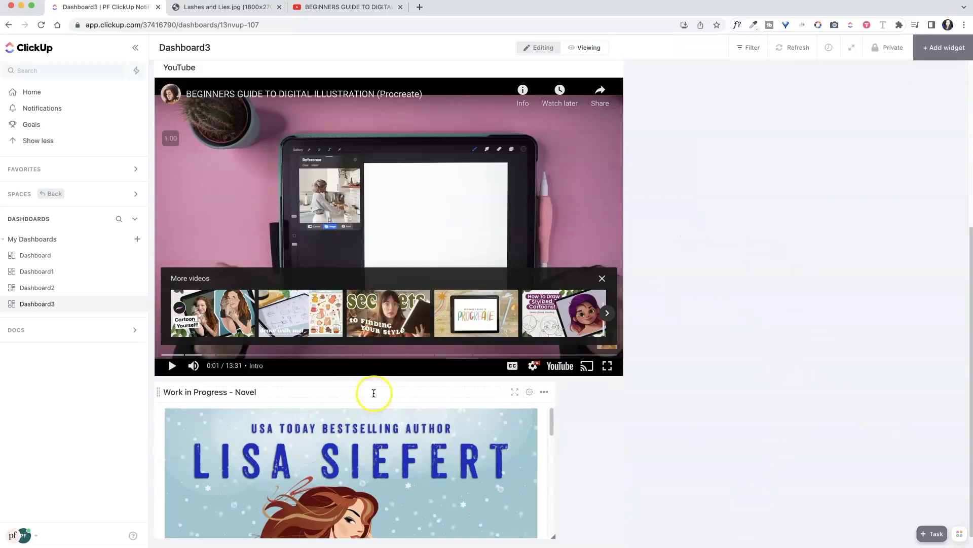
pyautogui.moveTo(373, 385); pyautogui.dragTo(956, 330)
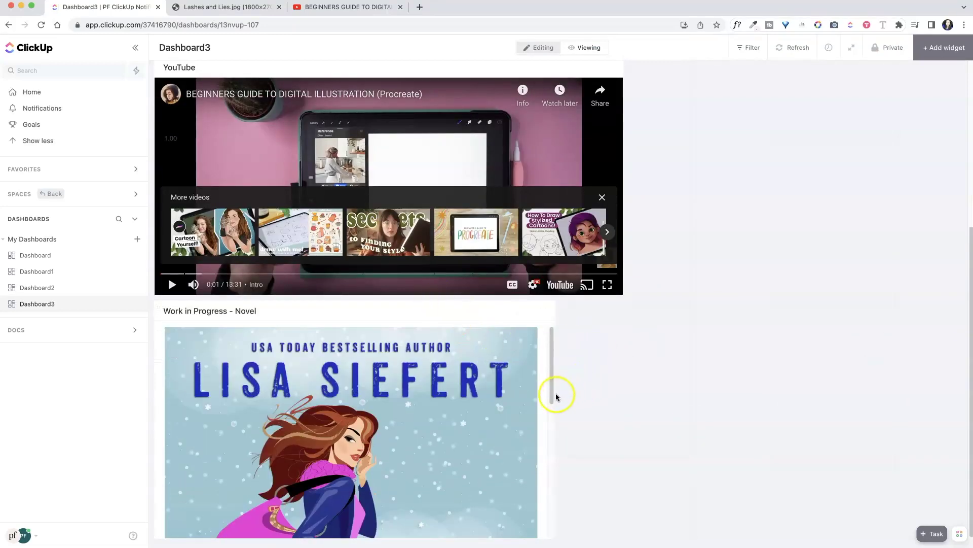
pyautogui.moveTo(554, 394); pyautogui.dragTo(384, 393)
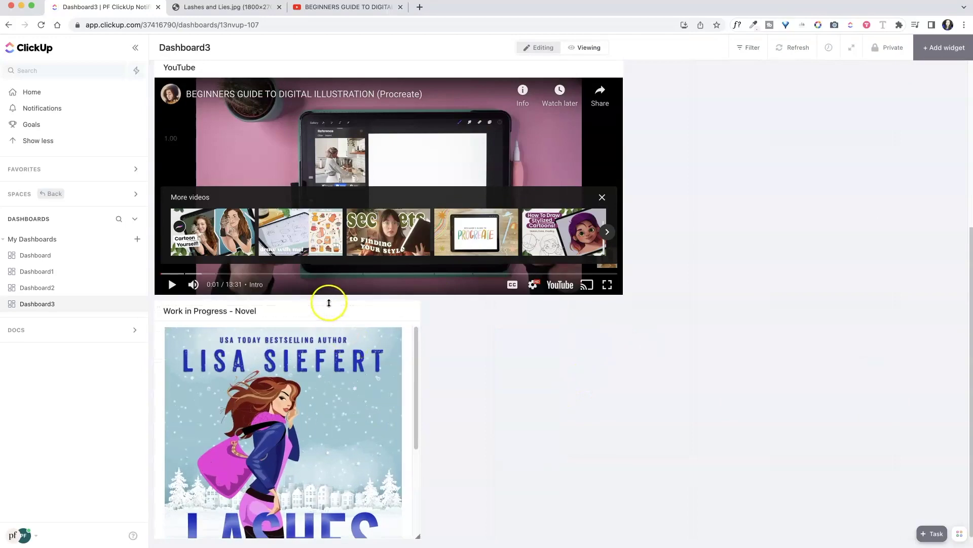
pyautogui.moveTo(328, 300); pyautogui.dragTo(696, 159)
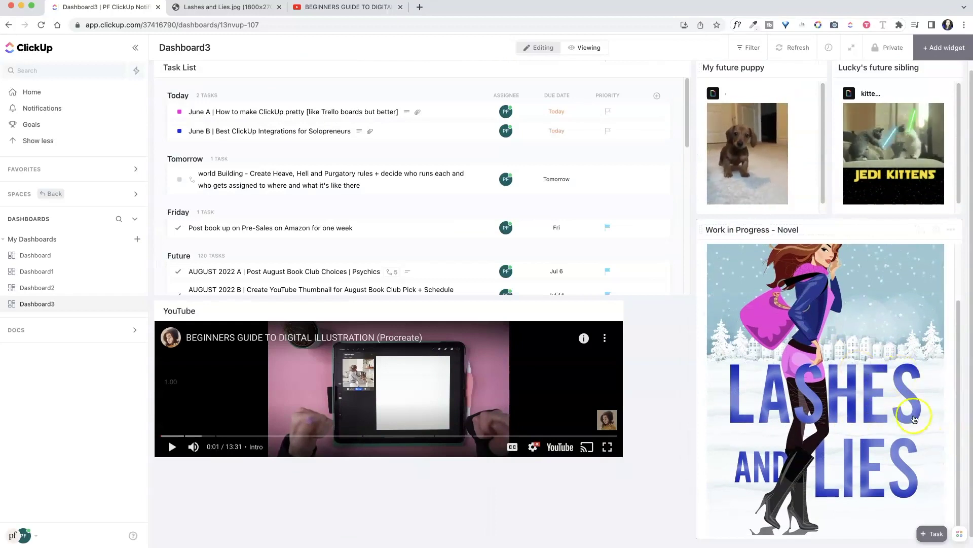
# Make the YouTube video widget wider and taller.
pyautogui.scroll(3, 812, 304)
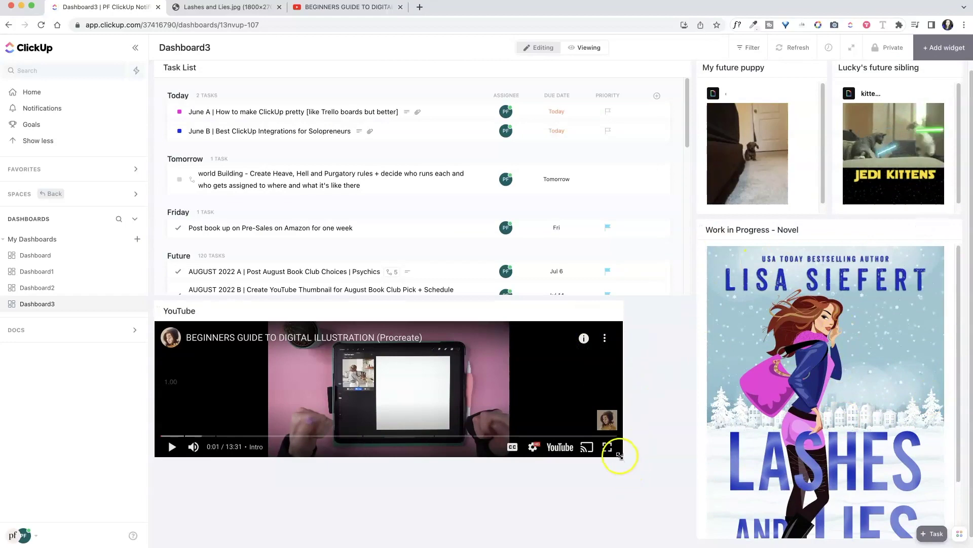
pyautogui.moveTo(621, 455); pyautogui.dragTo(688, 500)
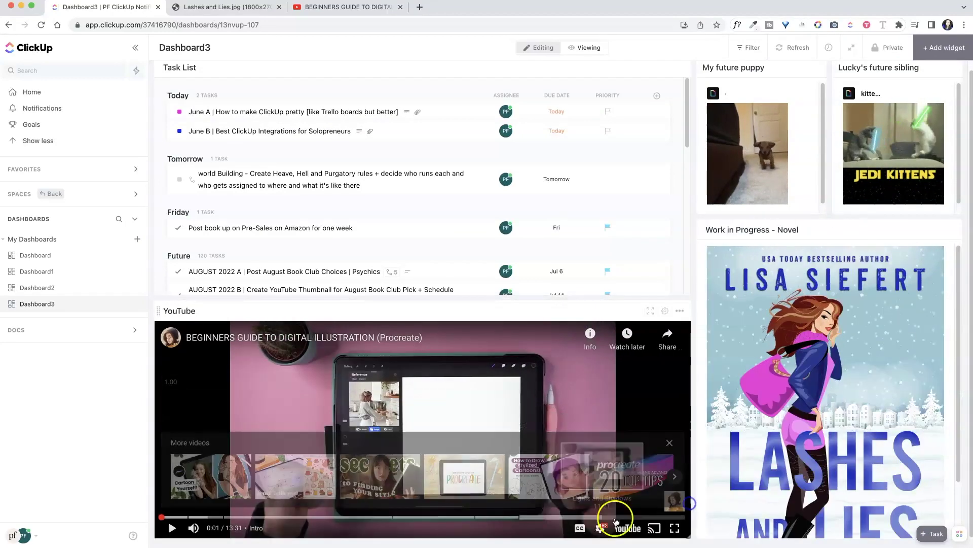
pyautogui.scroll(-3, 741, 431)
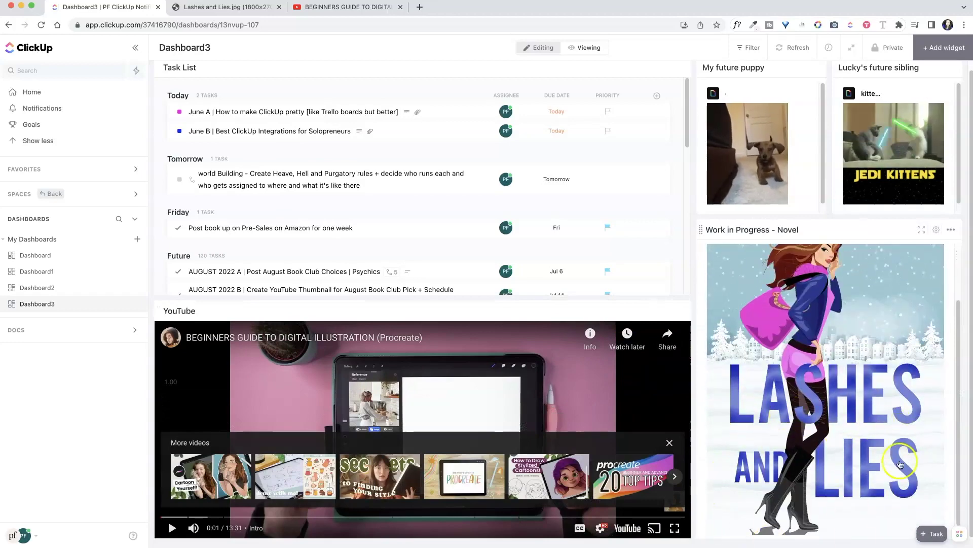
pyautogui.scroll(1, 514, 245)
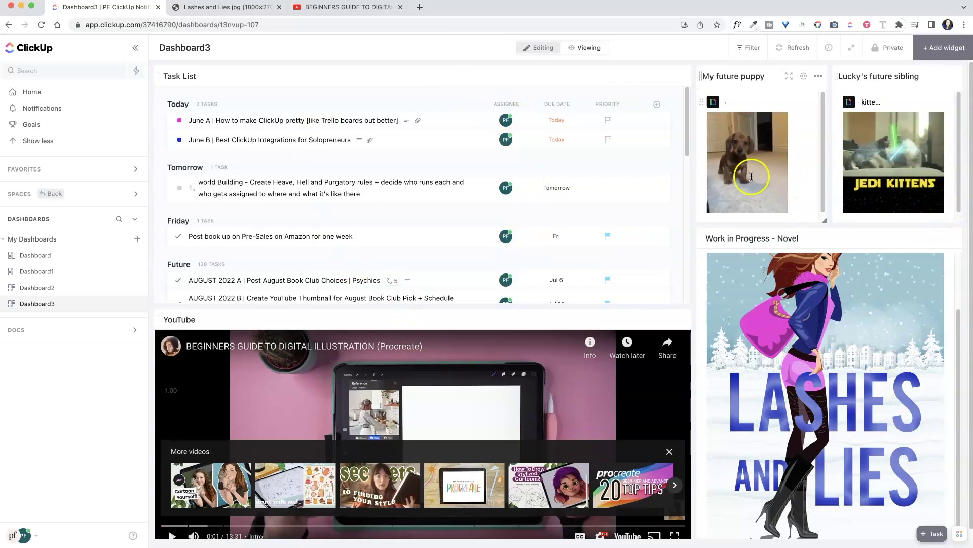
pyautogui.scroll(3, 806, 351)
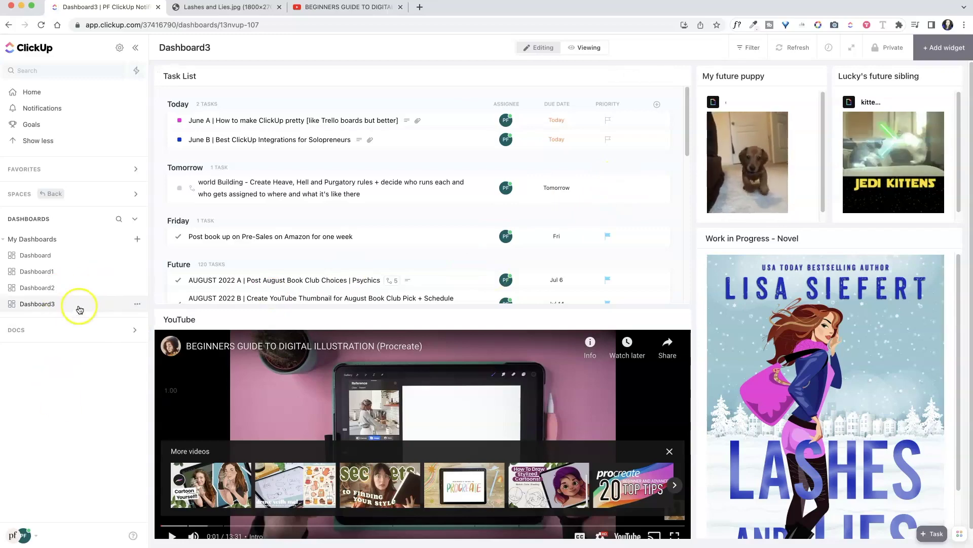
# Reopen the widget catalog and browse every category from Custom through Tables, returning to Custom.
pyautogui.click(946, 48)
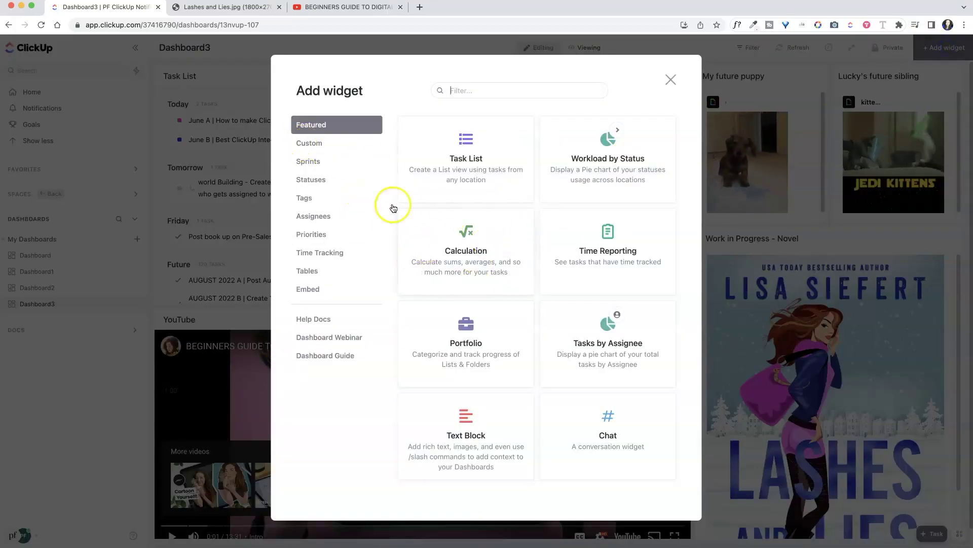
pyautogui.click(341, 144)
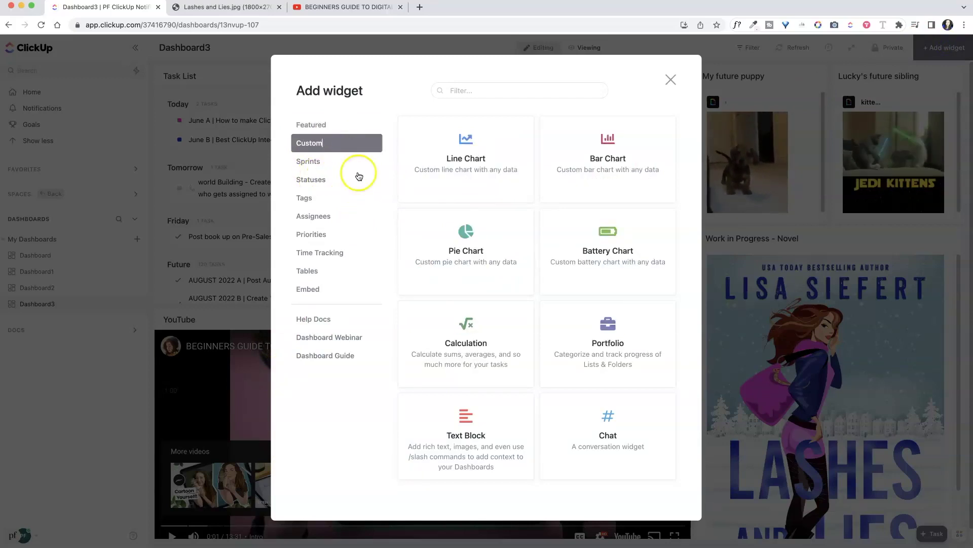
pyautogui.click(321, 161)
pyautogui.click(326, 181)
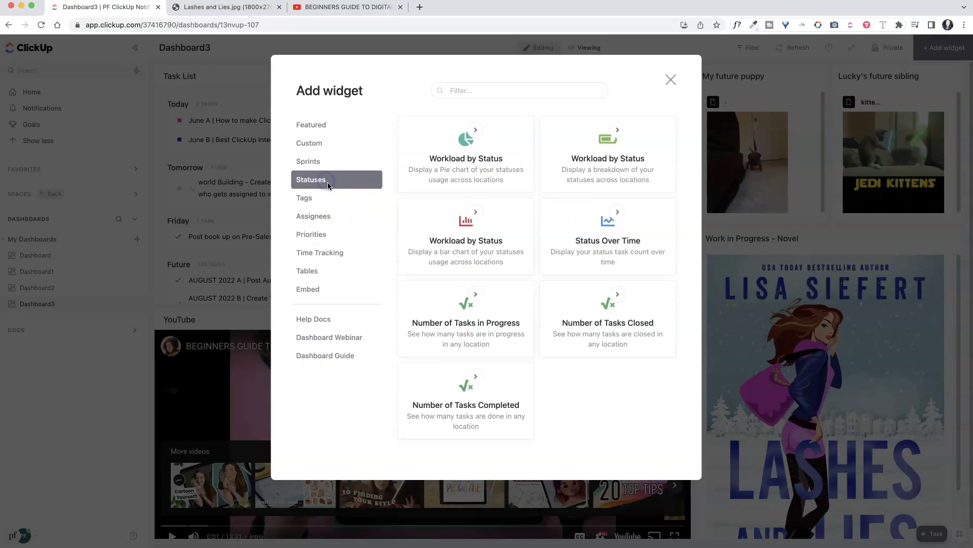
pyautogui.click(318, 199)
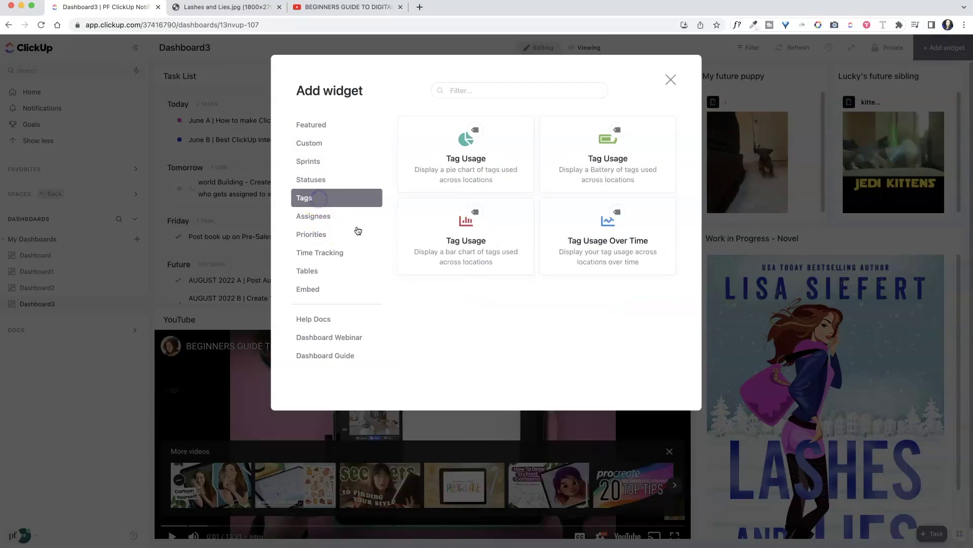
pyautogui.click(322, 216)
pyautogui.click(324, 233)
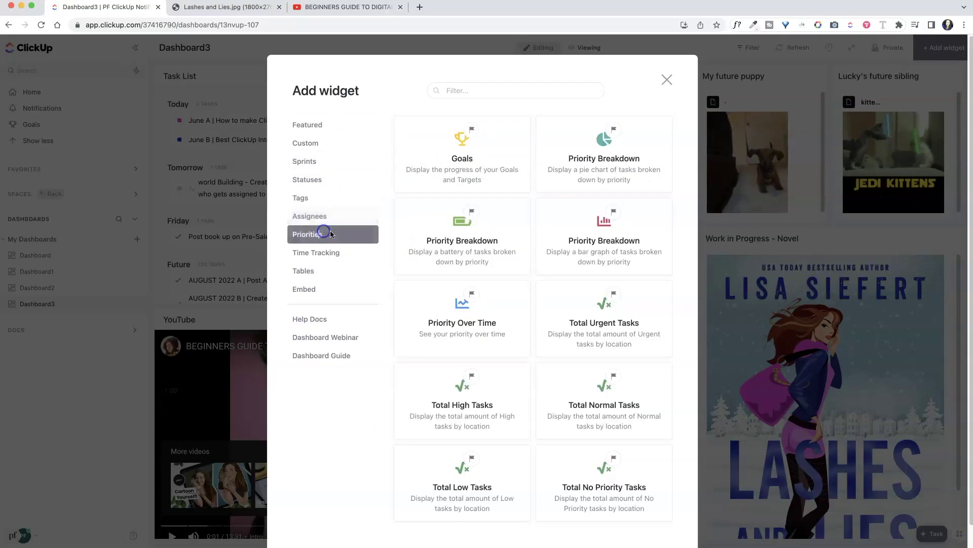
pyautogui.click(335, 254)
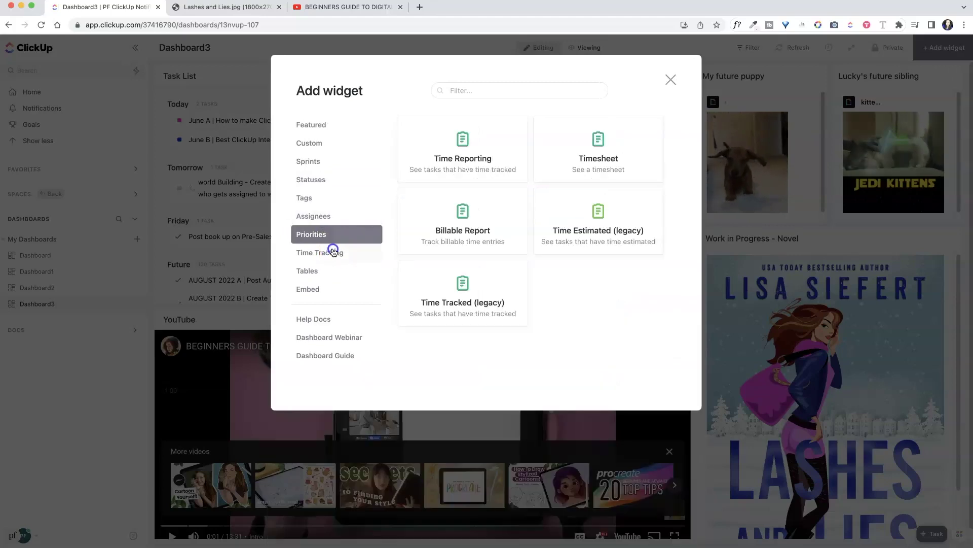
pyautogui.click(321, 268)
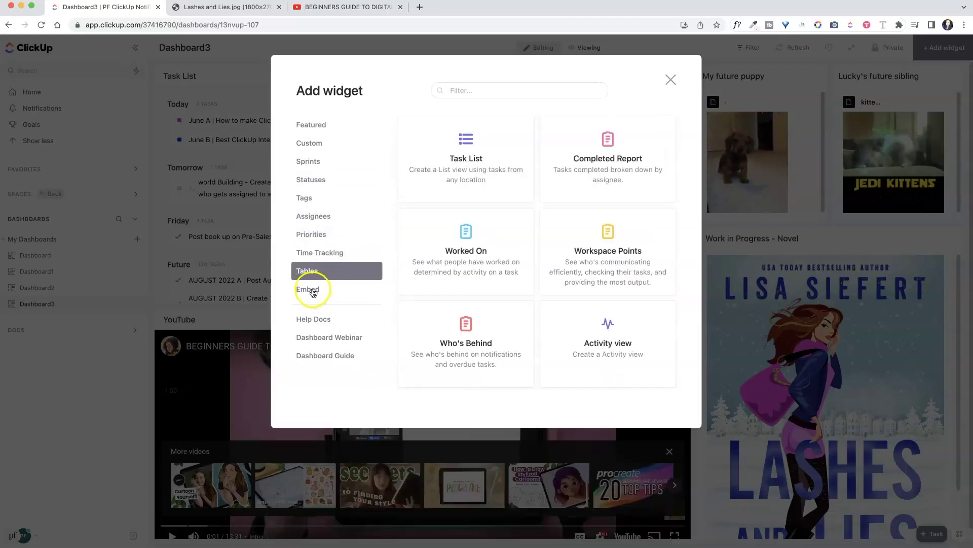
pyautogui.click(321, 143)
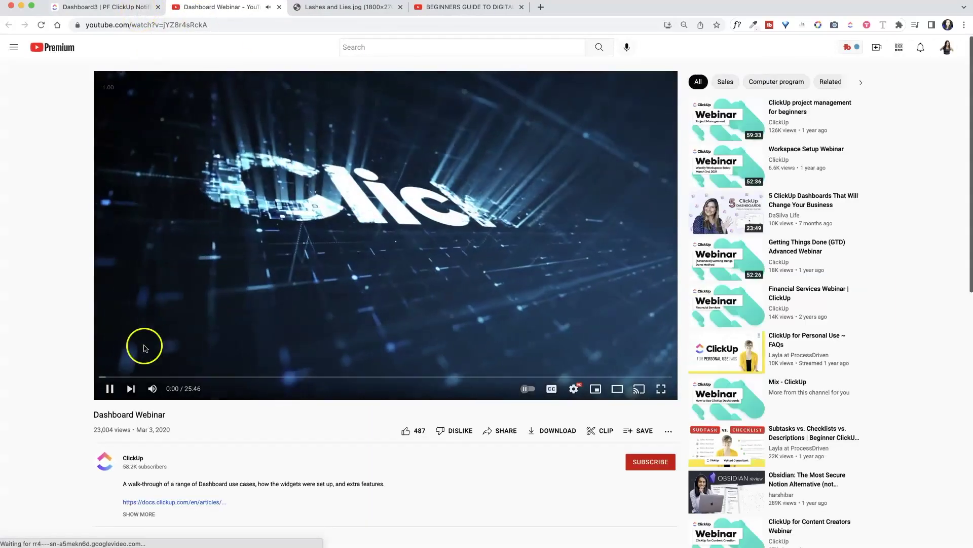
# Pause the Dashboard Webinar video and skim the ClickUp project-dashboard guide article.
pyautogui.click(109, 388)
pyautogui.click(133, 7)
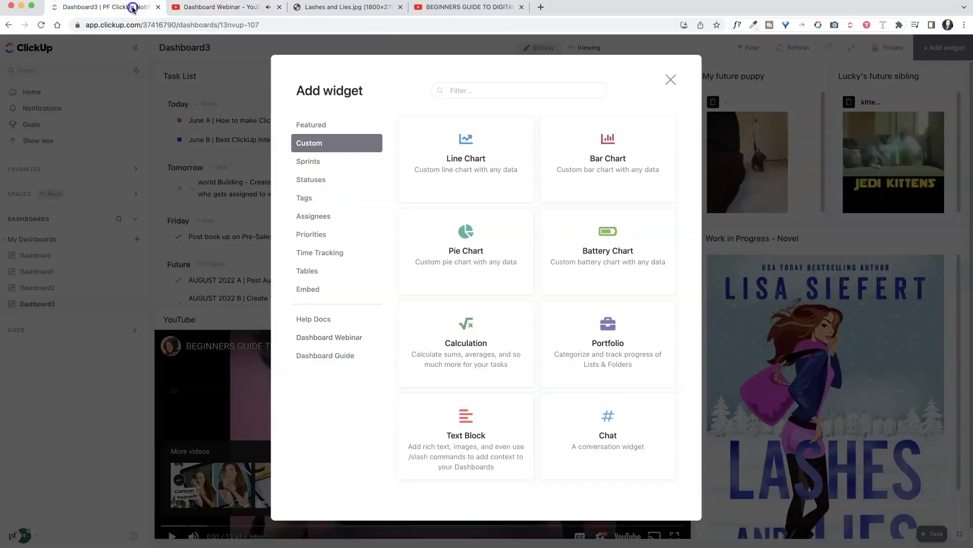
pyautogui.click(327, 356)
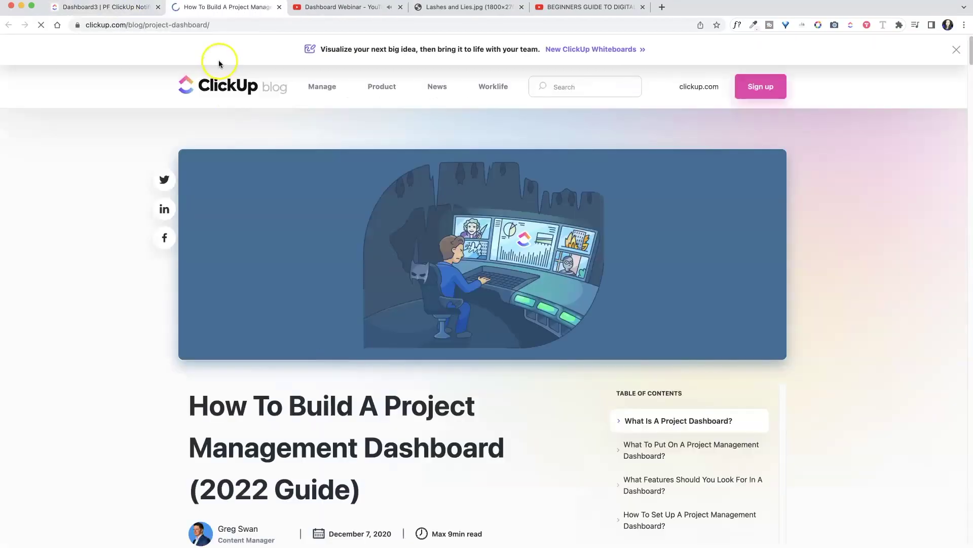
pyautogui.scroll(-15, 284, 350)
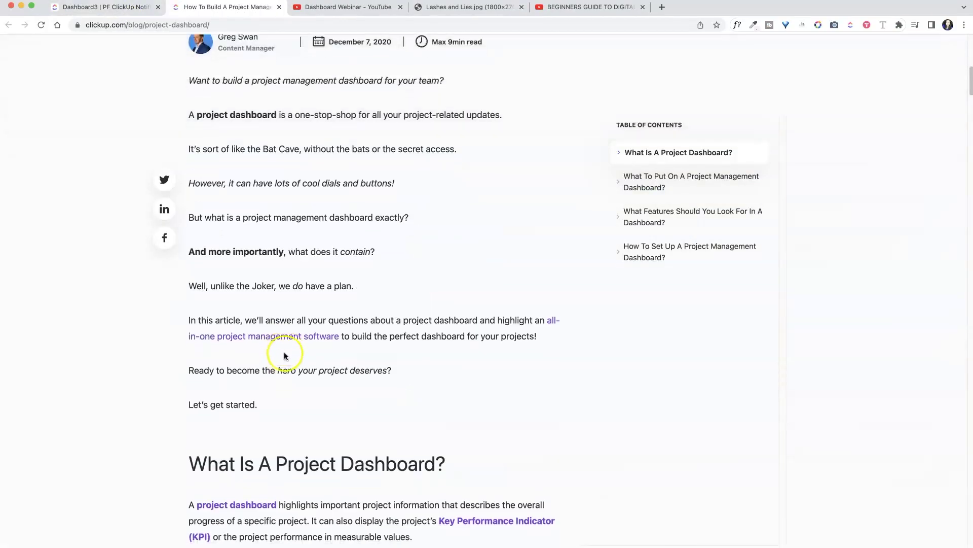
pyautogui.scroll(-20, 285, 355)
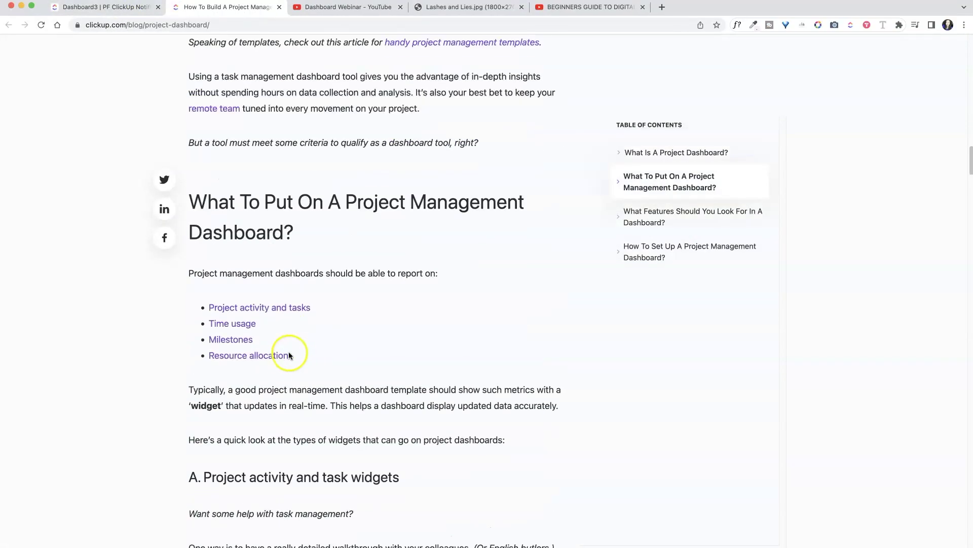
pyautogui.scroll(-5, 290, 353)
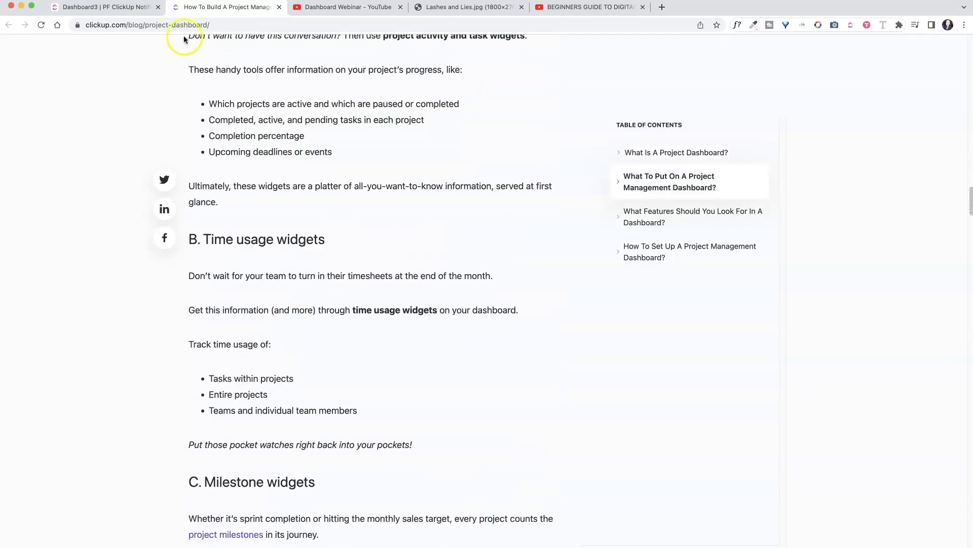
pyautogui.click(333, 7)
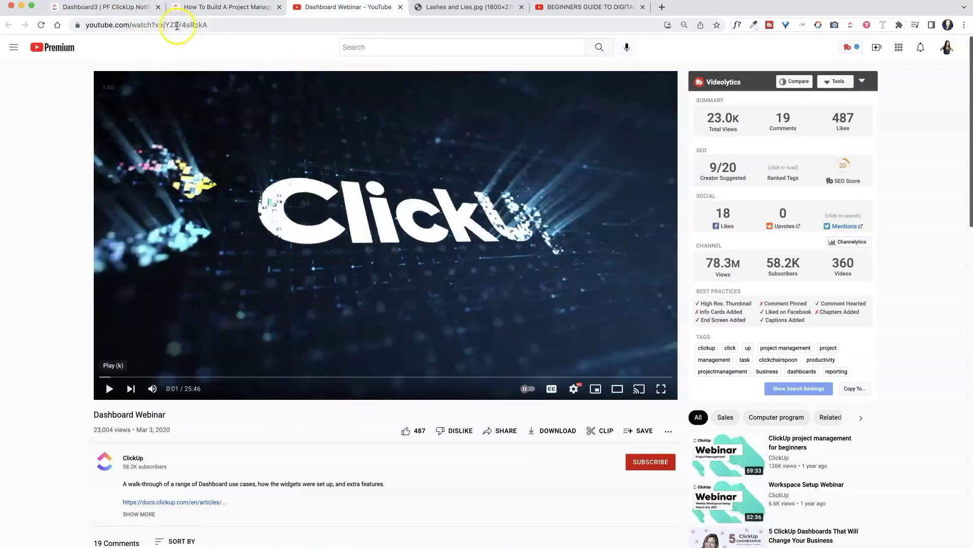
# Close the widget catalog, open the YouTube space, and expand its Dashboards list.
pyautogui.click(130, 9)
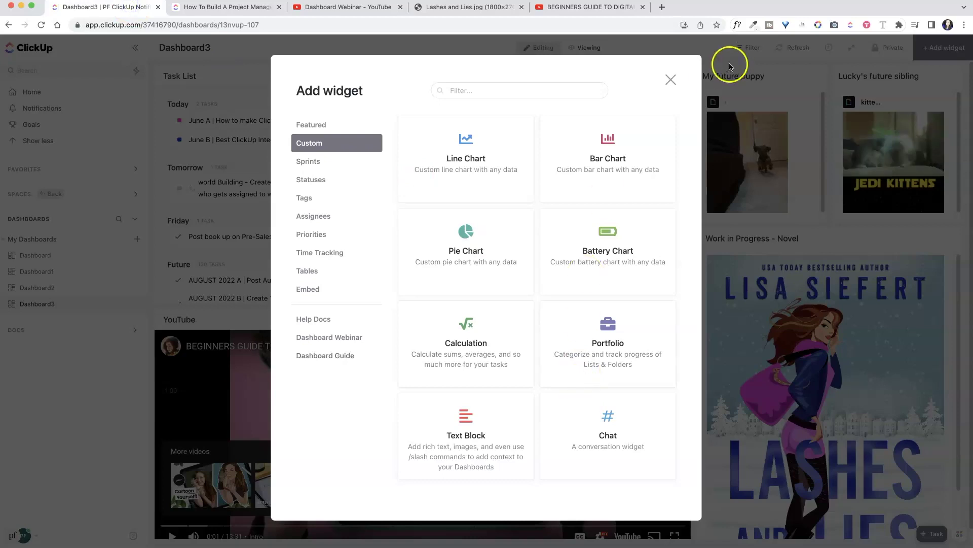
pyautogui.click(670, 77)
pyautogui.click(136, 193)
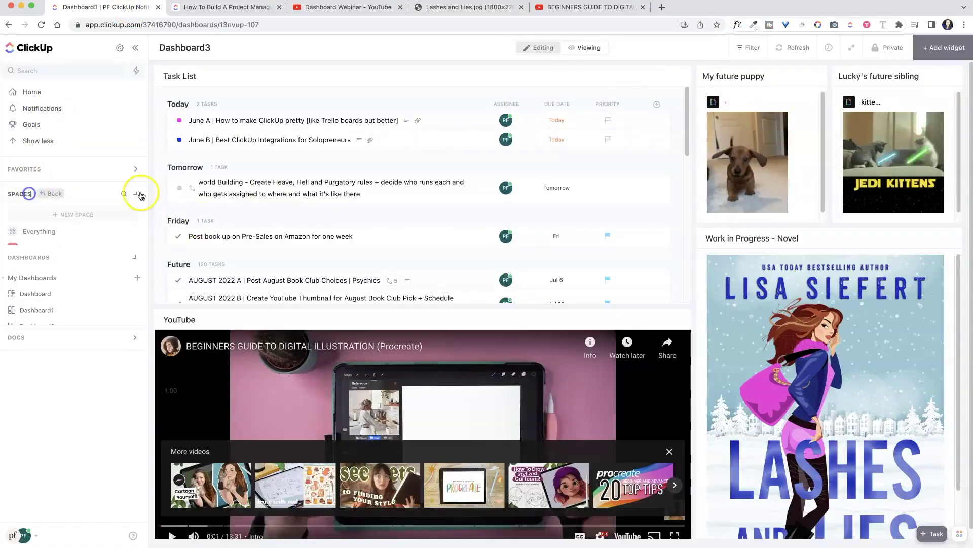
pyautogui.click(37, 249)
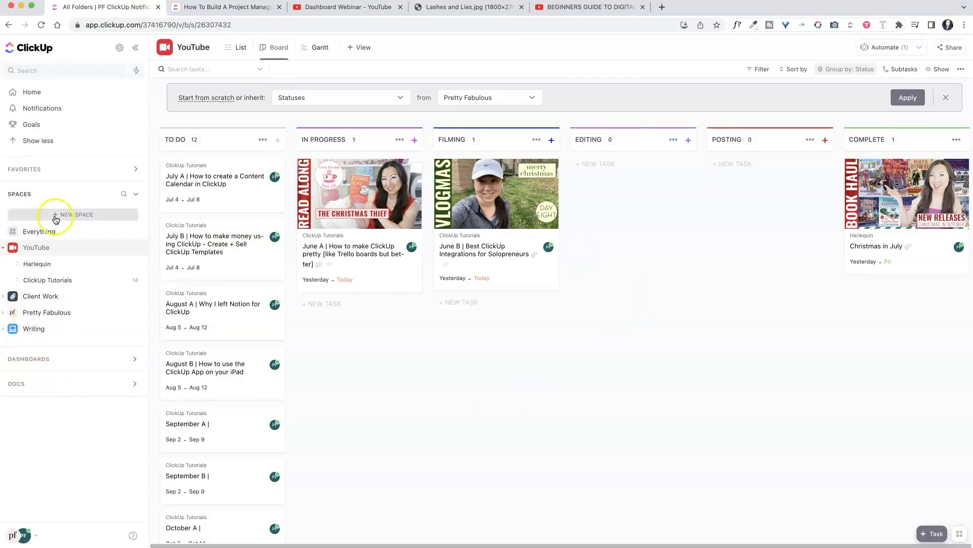
pyautogui.click(48, 359)
# Switch from Dashboard and Dashboard3 to Dashboard1, reviewing its Status Over Time and Tasks by Assignee widgets.
pyautogui.click(48, 255)
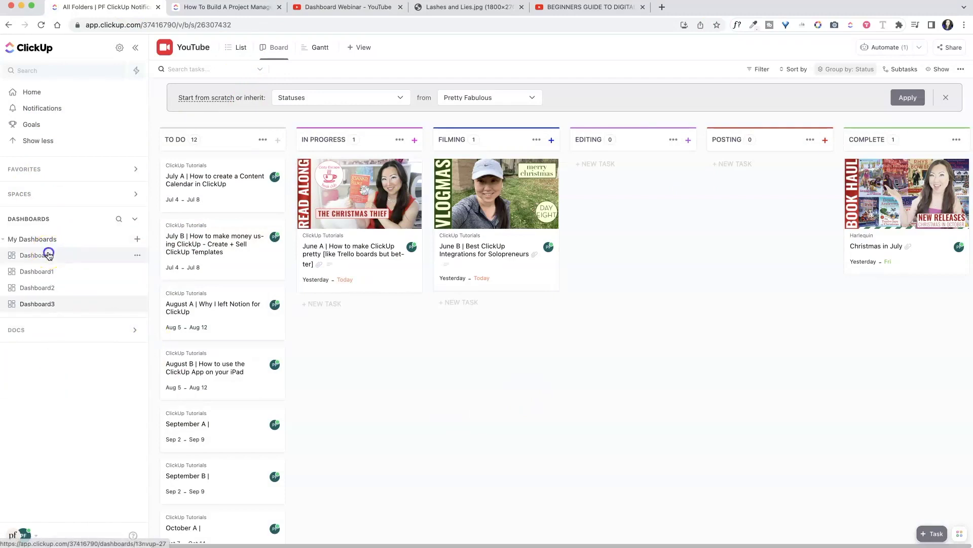
pyautogui.click(67, 307)
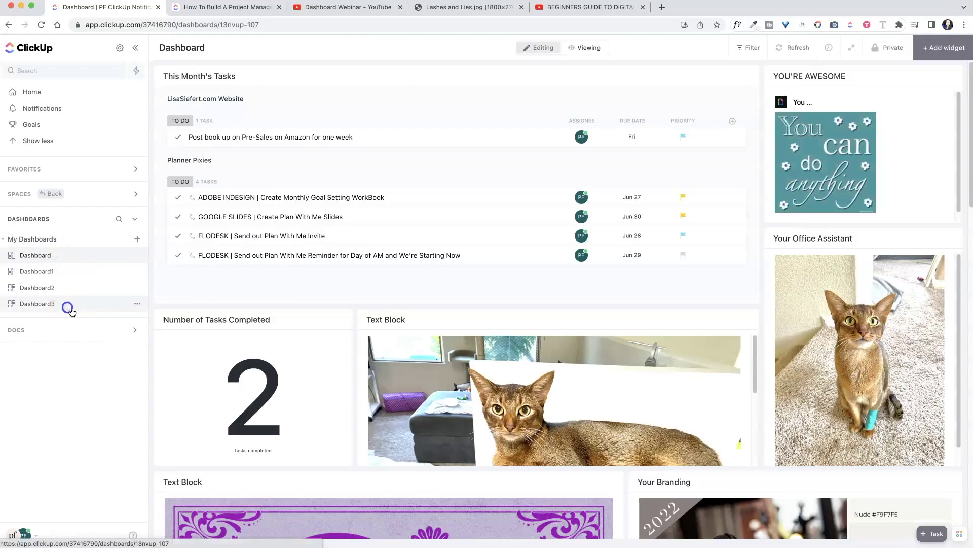
pyautogui.click(49, 273)
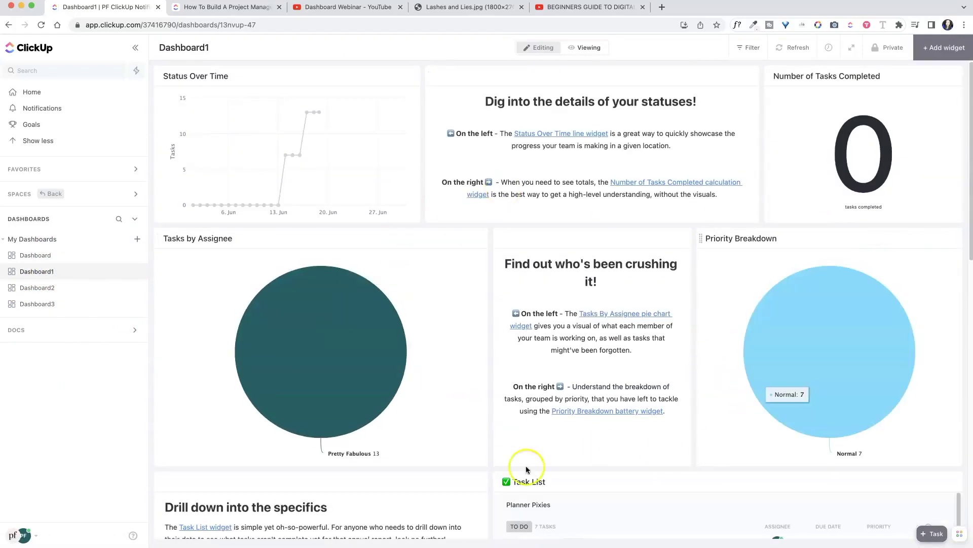
pyautogui.scroll(-6, 511, 439)
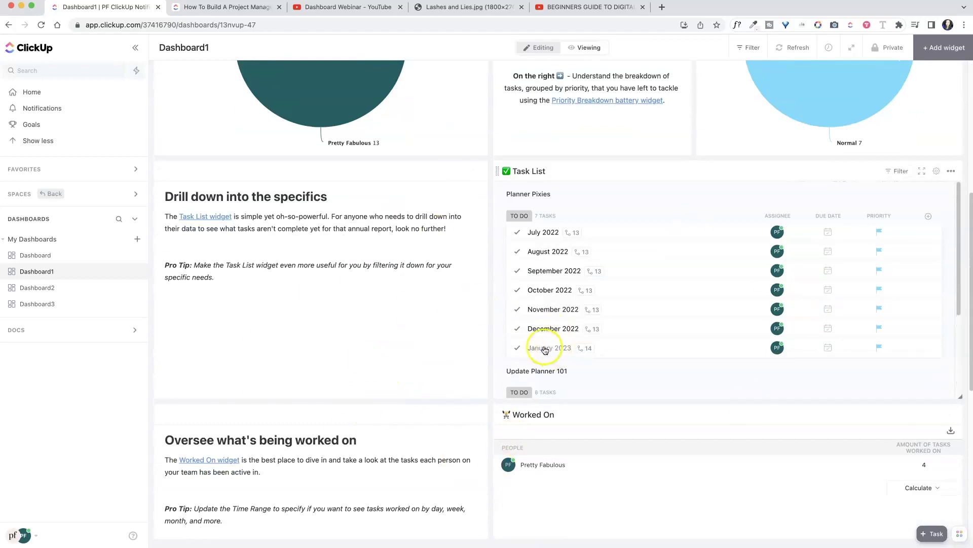
pyautogui.scroll(6, 468, 324)
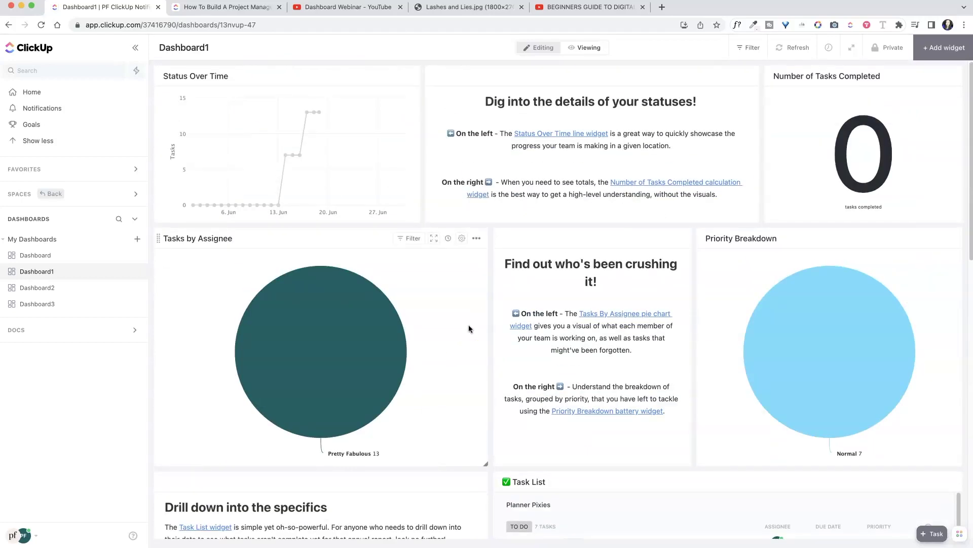